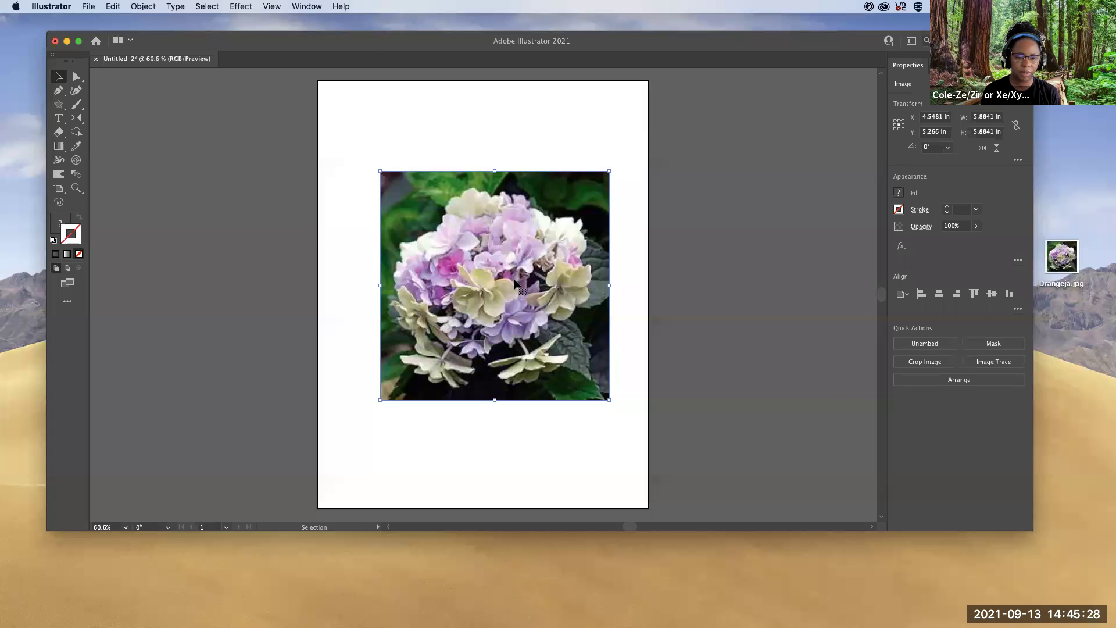
Step: Delete the old photo, place Drangeja.jpg as a square near the artboard centre, and embed it
key(Delete)
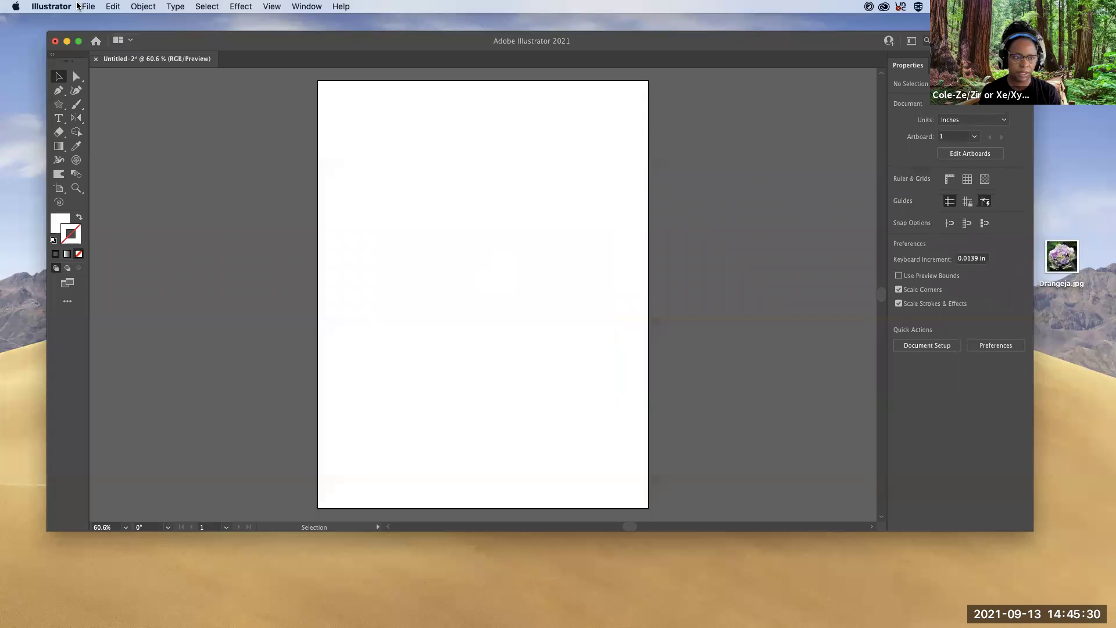
click(88, 6)
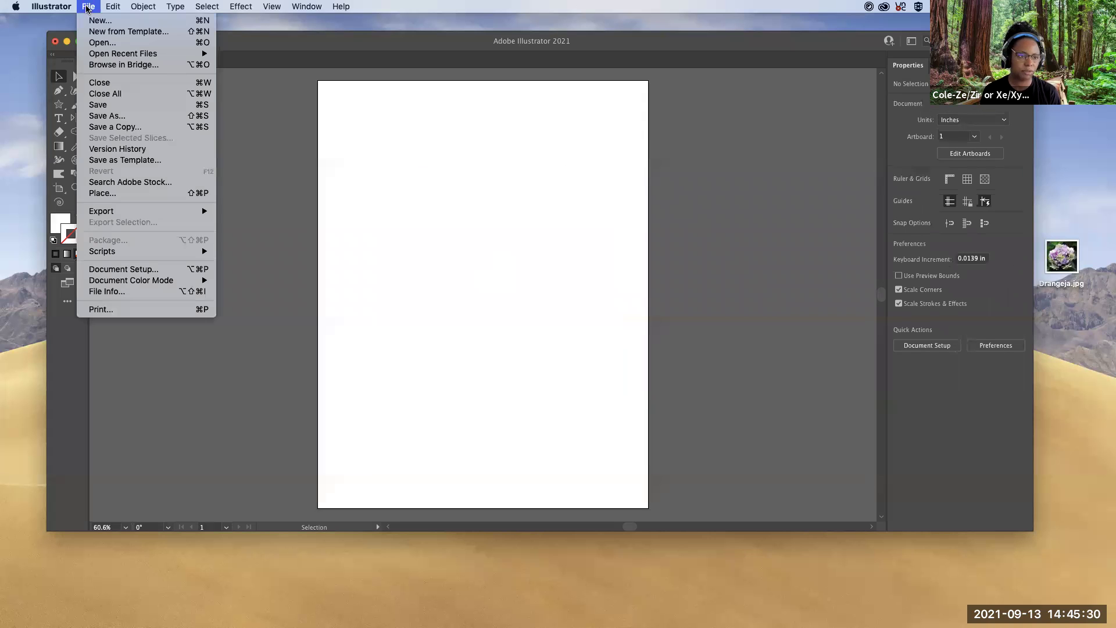
click(130, 197)
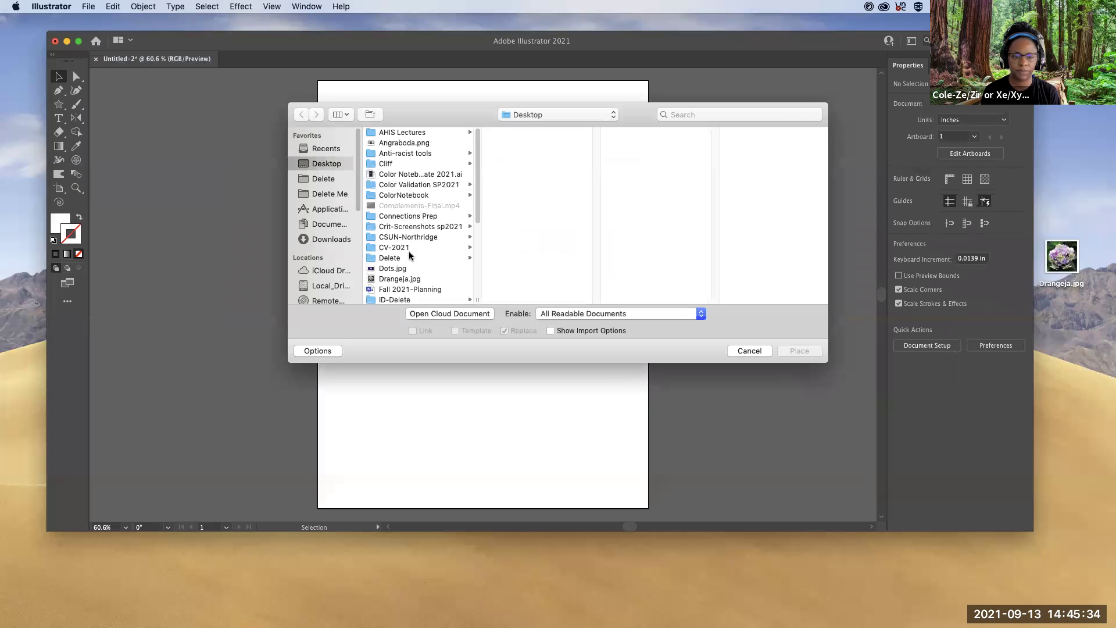
click(403, 279)
click(799, 350)
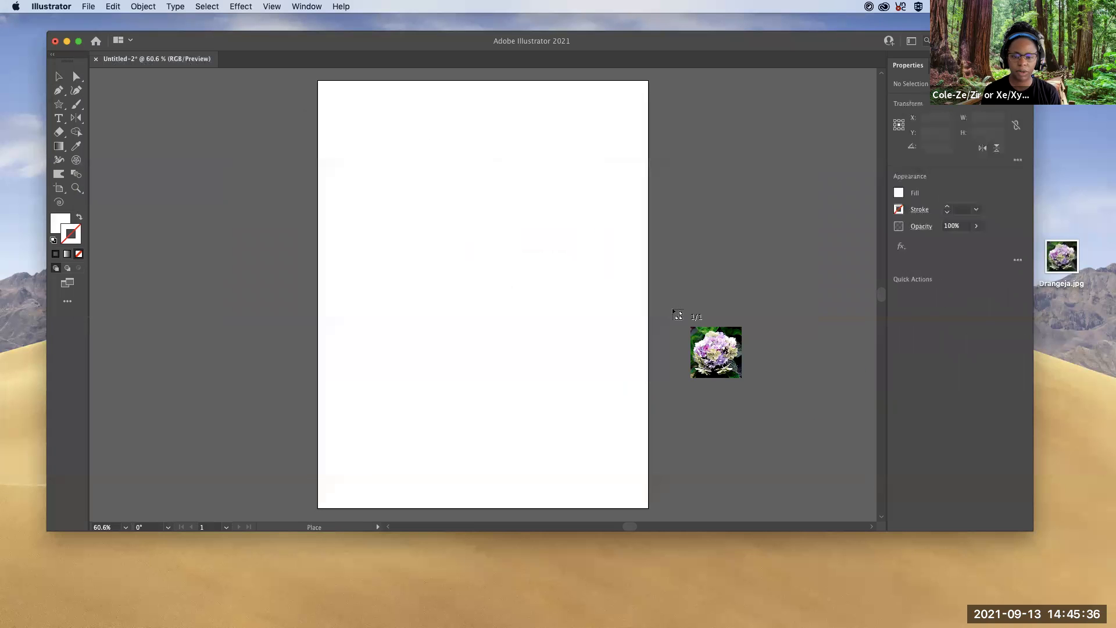
drag(380, 173, 615, 407)
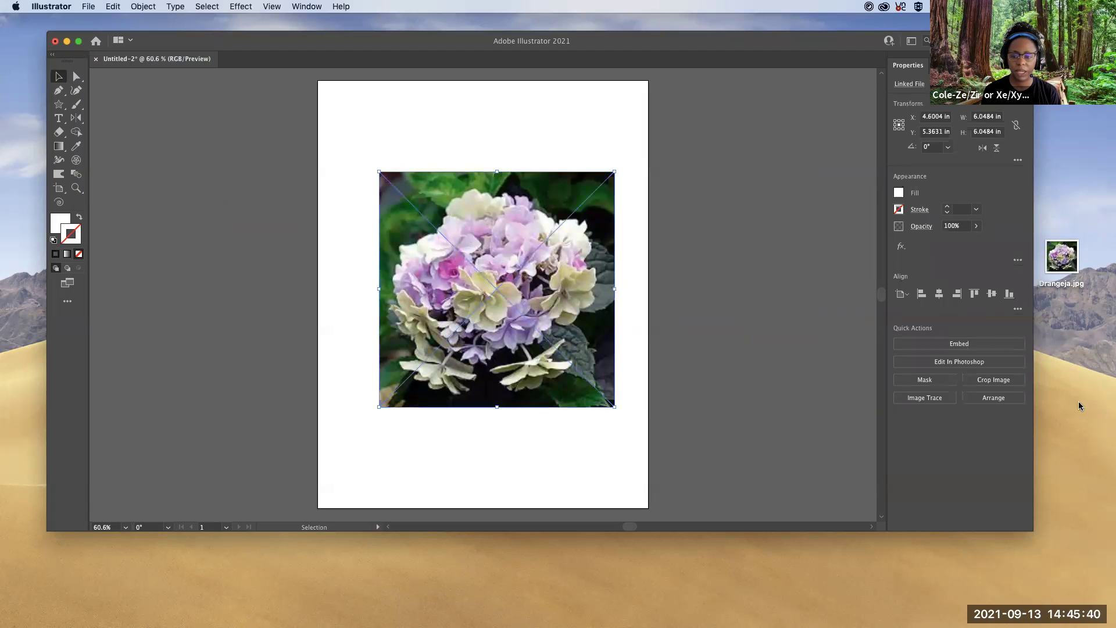
click(1001, 343)
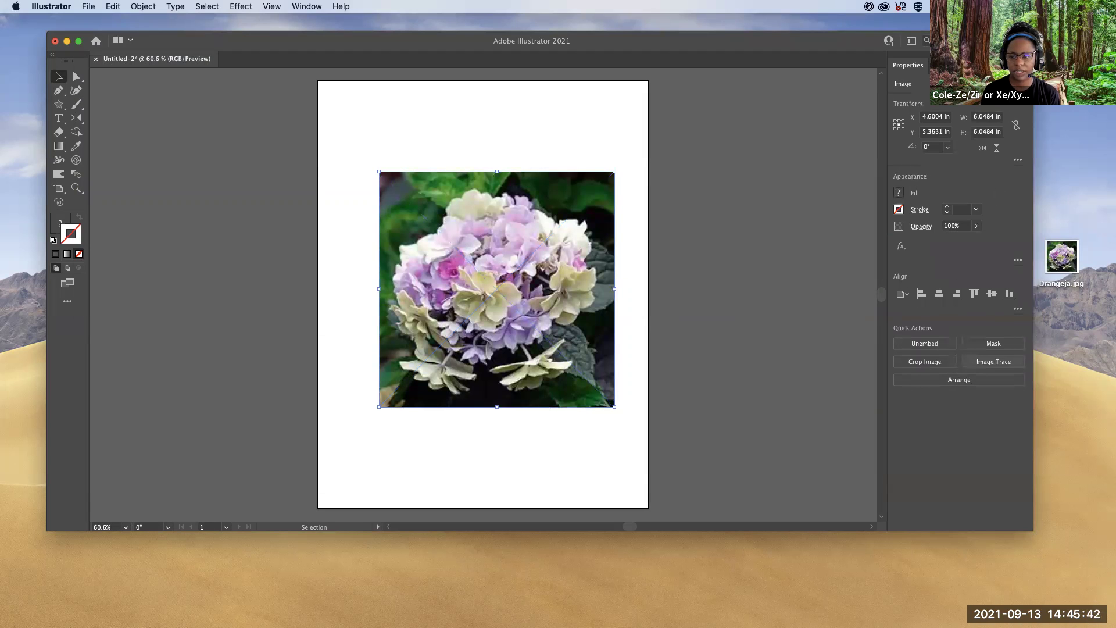
Step: Make Layer 1 a template with images dimmed to 50%, and add a new empty layer above it
key(F7)
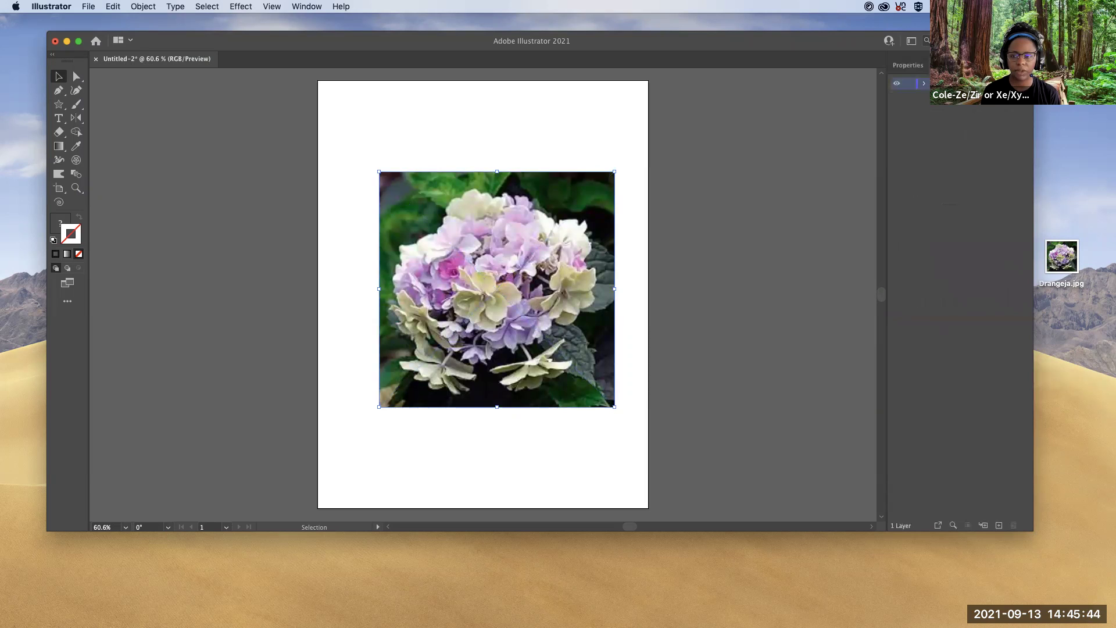
double_click(954, 83)
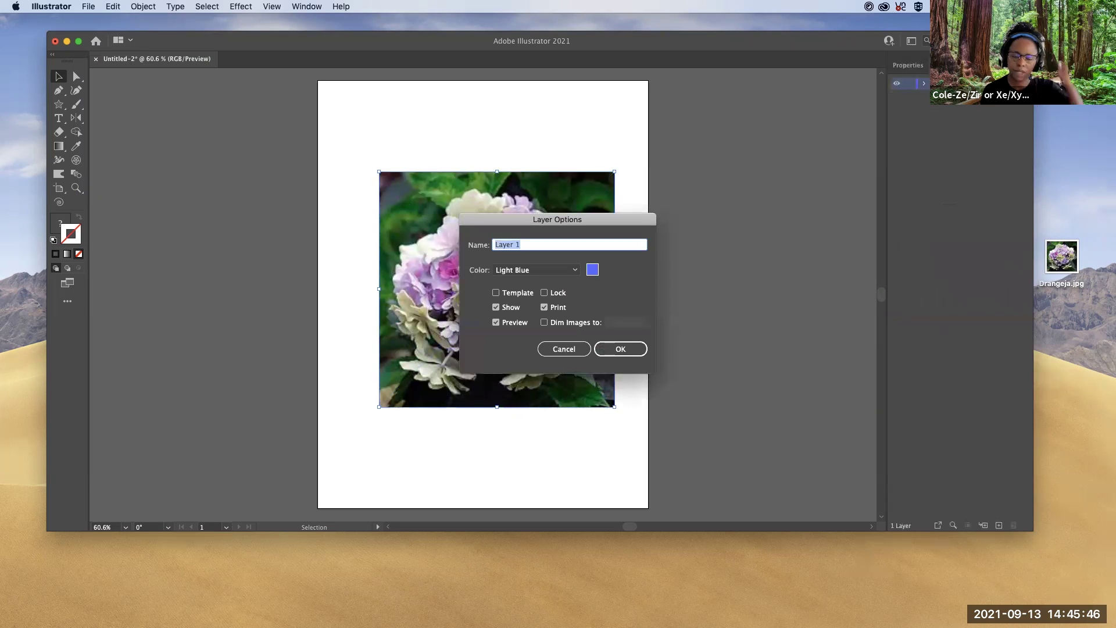
click(496, 293)
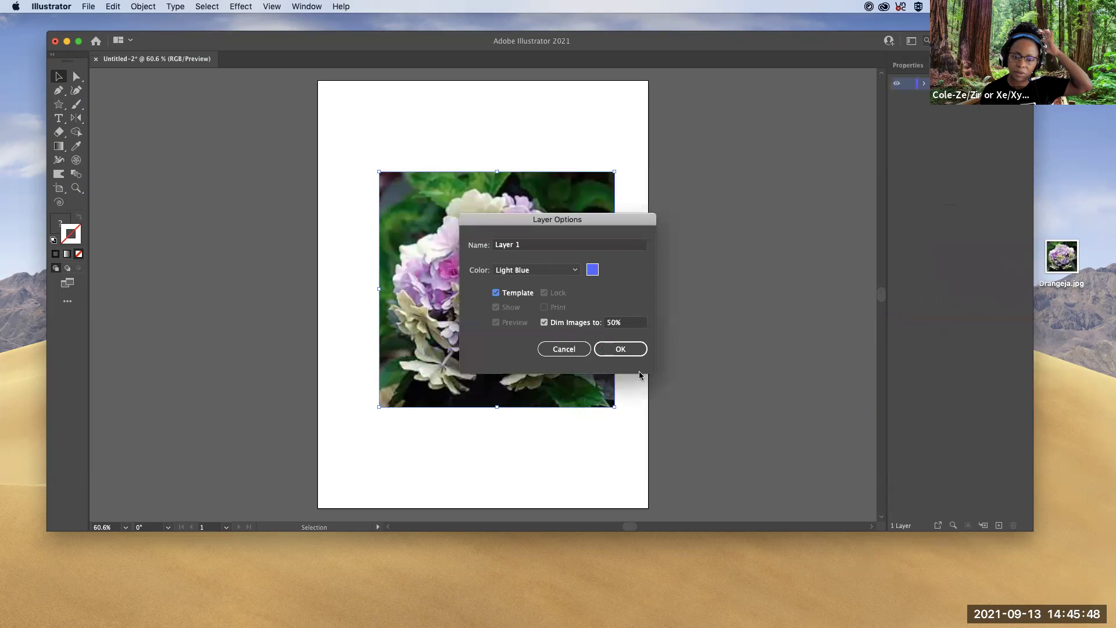
click(633, 348)
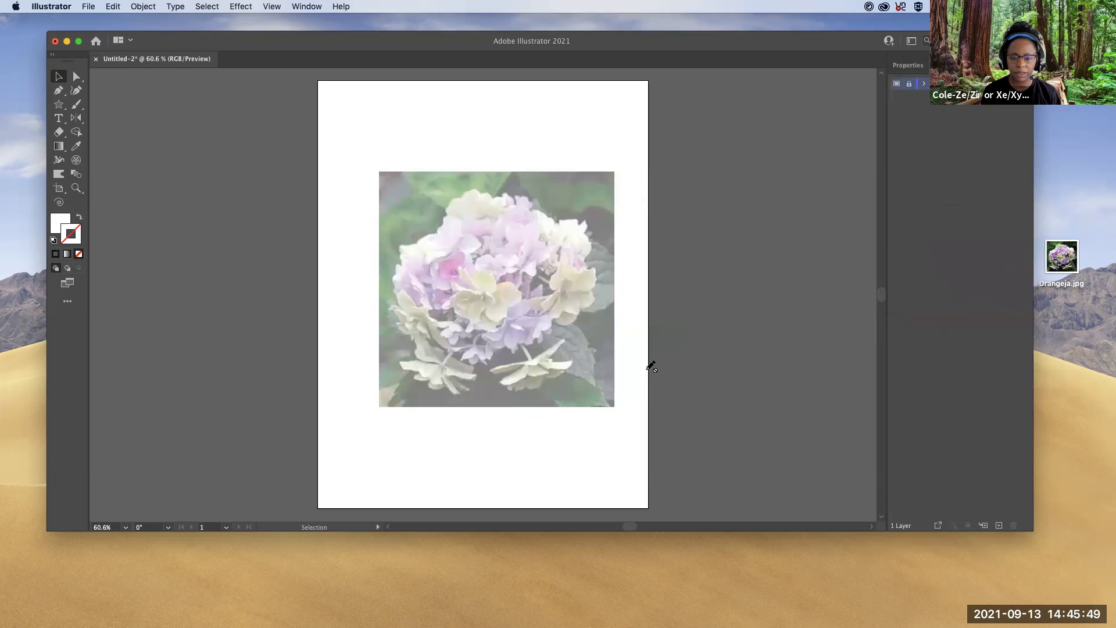
click(999, 526)
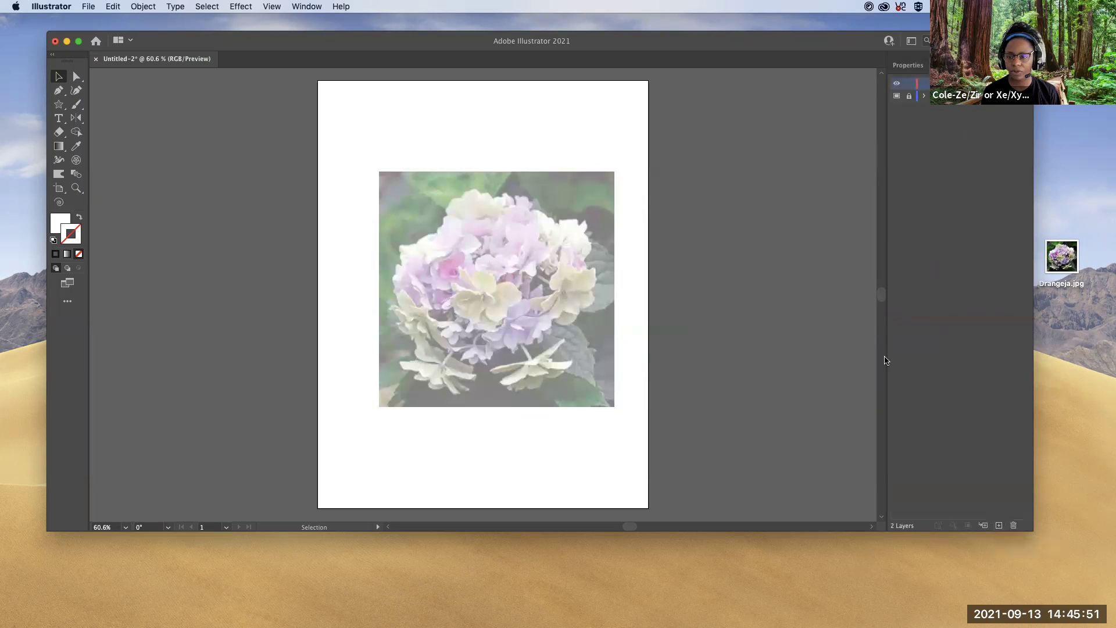
click(75, 104)
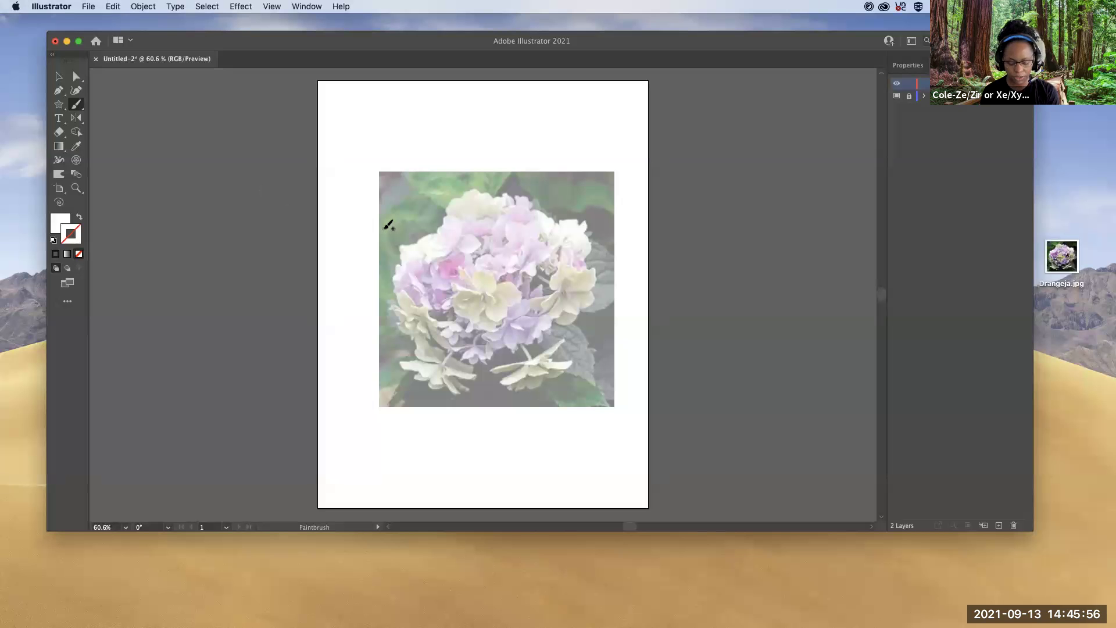
Step: Zoom in to 150% and brush-trace the top and left edges of the upper florets
key(super+equal)
key(super+equal)
key(super+equal)
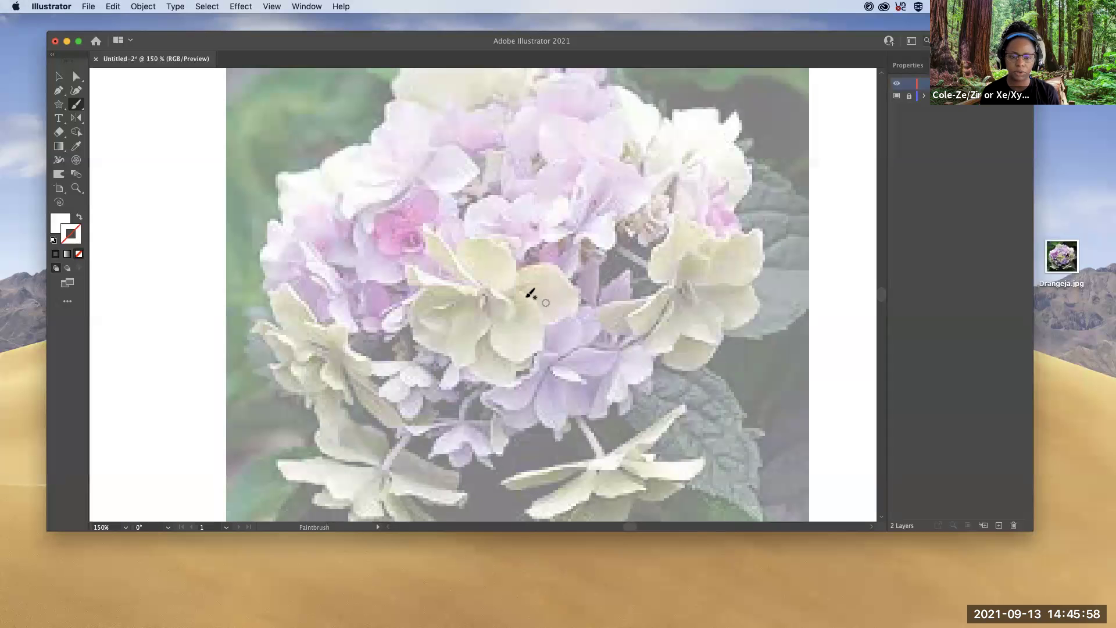
mouse_move(481, 282)
mouse_down()
mouse_move(427, 222)
mouse_move(416, 247)
mouse_move(474, 284)
mouse_move(459, 250)
mouse_move(485, 242)
mouse_move(513, 260)
mouse_move(506, 281)
mouse_move(477, 277)
mouse_move(518, 299)
mouse_move(516, 271)
mouse_move(582, 279)
mouse_move(585, 305)
mouse_move(520, 285)
mouse_move(502, 295)
mouse_move(508, 308)
mouse_move(490, 296)
mouse_move(498, 342)
mouse_move(529, 358)
mouse_move(541, 320)
mouse_move(527, 303)
mouse_move(472, 337)
mouse_move(475, 298)
mouse_move(478, 362)
mouse_move(455, 361)
mouse_move(452, 338)
mouse_move(426, 310)
mouse_move(475, 298)
mouse_move(451, 305)
mouse_move(465, 288)
mouse_move(407, 270)
mouse_move(409, 284)
mouse_move(427, 285)
mouse_move(408, 308)
mouse_move(426, 355)
mouse_move(505, 383)
mouse_move(543, 355)
mouse_up()
mouse_move(524, 251)
mouse_down()
mouse_move(542, 237)
mouse_move(531, 223)
mouse_move(505, 205)
mouse_move(473, 205)
mouse_move(476, 236)
mouse_move(533, 197)
mouse_move(576, 215)
mouse_move(547, 223)
mouse_move(571, 232)
mouse_move(538, 236)
mouse_move(617, 243)
mouse_move(651, 176)
mouse_move(614, 158)
mouse_move(628, 114)
mouse_move(556, 111)
mouse_move(546, 140)
mouse_move(554, 173)
mouse_move(534, 179)
mouse_move(536, 200)
mouse_move(435, 165)
mouse_move(442, 122)
mouse_move(417, 99)
mouse_move(392, 99)
mouse_move(371, 142)
mouse_move(424, 183)
mouse_move(340, 206)
mouse_move(395, 201)
mouse_move(427, 181)
mouse_move(383, 207)
mouse_move(377, 234)
mouse_move(409, 246)
mouse_up()
mouse_move(440, 192)
mouse_down()
mouse_move(404, 277)
mouse_move(386, 284)
mouse_move(356, 262)
mouse_move(349, 220)
mouse_up()
mouse_move(281, 174)
mouse_down()
mouse_move(289, 226)
mouse_move(356, 258)
mouse_up()
mouse_move(285, 221)
mouse_down()
mouse_move(262, 271)
mouse_move(278, 286)
mouse_move(290, 279)
mouse_move(323, 326)
mouse_move(345, 329)
mouse_move(356, 319)
mouse_move(332, 260)
mouse_up()
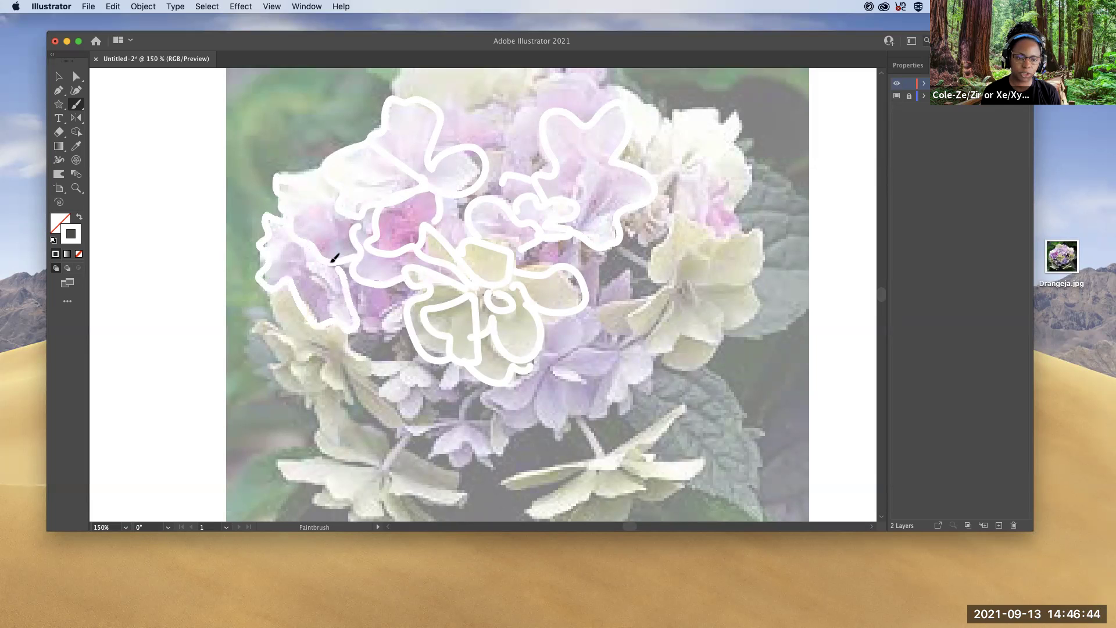
Step: Trace the lower edge and right-side petals, including the white upper-right flower
mouse_move(366, 335)
mouse_down()
mouse_move(406, 303)
mouse_move(383, 322)
mouse_move(390, 352)
mouse_up()
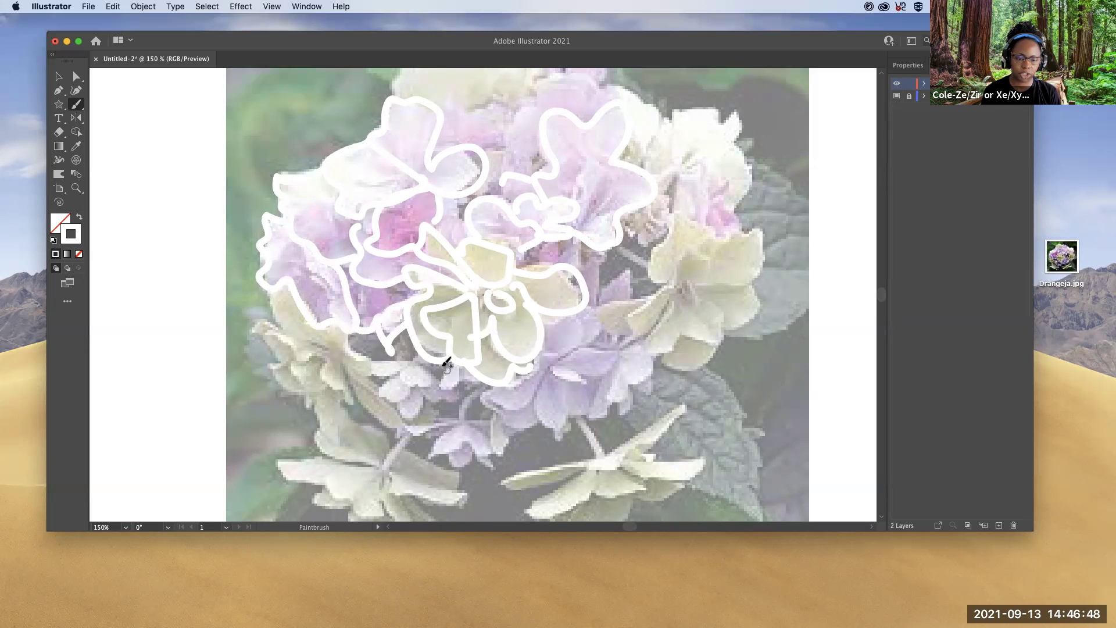
mouse_move(447, 377)
mouse_down()
mouse_move(489, 406)
mouse_move(522, 404)
mouse_move(535, 363)
mouse_move(583, 328)
mouse_move(575, 312)
mouse_move(606, 321)
mouse_move(613, 310)
mouse_move(591, 309)
mouse_move(568, 370)
mouse_move(557, 364)
mouse_move(583, 375)
mouse_move(618, 352)
mouse_move(570, 368)
mouse_move(555, 360)
mouse_move(539, 392)
mouse_move(535, 383)
mouse_move(551, 432)
mouse_move(564, 389)
mouse_move(591, 417)
mouse_move(609, 375)
mouse_move(597, 415)
mouse_move(641, 382)
mouse_move(651, 348)
mouse_move(619, 347)
mouse_up()
mouse_move(611, 274)
mouse_down()
mouse_move(632, 264)
mouse_move(608, 299)
mouse_move(587, 256)
mouse_move(575, 273)
mouse_up()
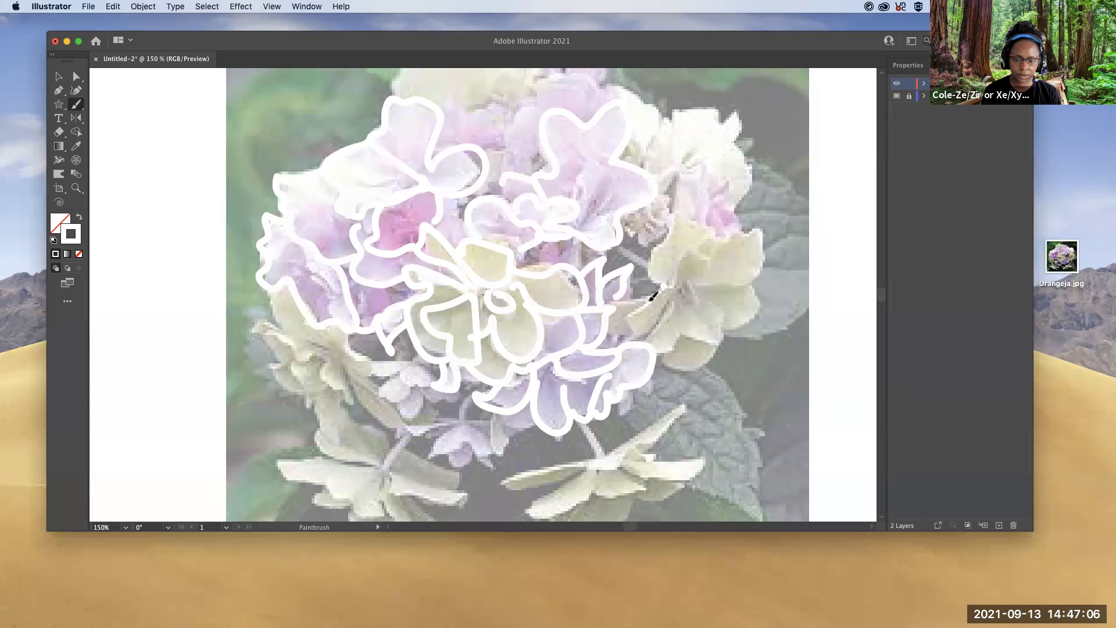
mouse_move(663, 288)
mouse_down()
mouse_move(635, 331)
mouse_move(664, 311)
mouse_move(654, 347)
mouse_move(677, 332)
mouse_move(706, 342)
mouse_move(720, 318)
mouse_move(688, 292)
mouse_move(760, 271)
mouse_move(758, 239)
mouse_move(703, 245)
mouse_move(699, 261)
mouse_move(679, 261)
mouse_move(676, 286)
mouse_move(676, 211)
mouse_move(654, 259)
mouse_move(667, 287)
mouse_up()
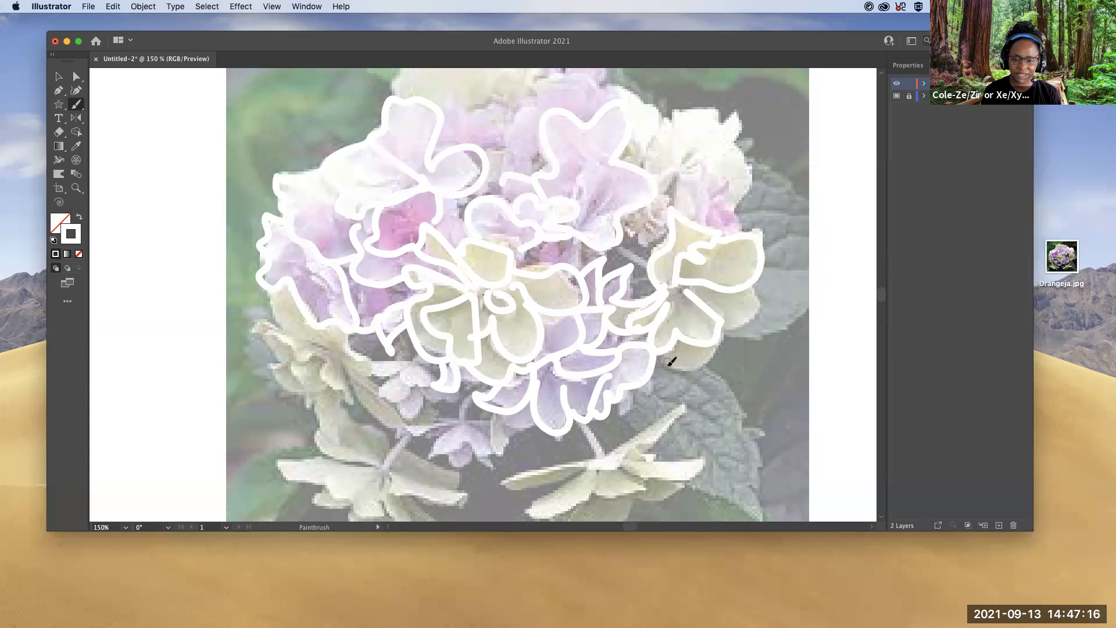
mouse_move(679, 344)
mouse_down()
mouse_move(740, 320)
mouse_move(758, 284)
mouse_move(731, 211)
mouse_move(742, 192)
mouse_move(741, 107)
mouse_move(693, 117)
mouse_up()
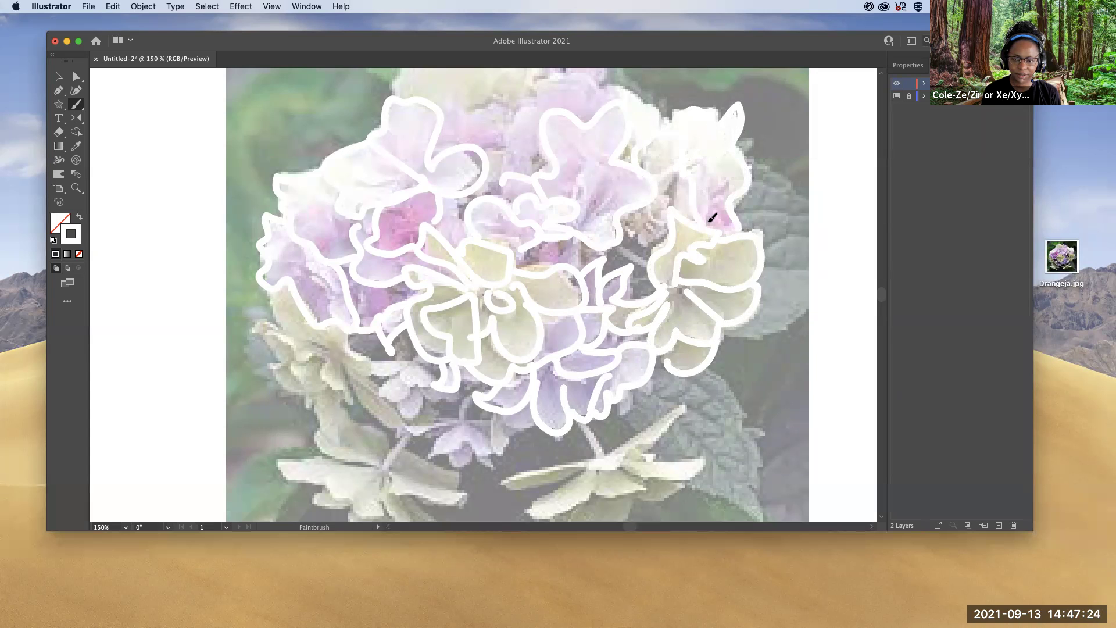
drag(696, 170, 734, 195)
Step: Select all traced outlines and set their stroke colour to black (000000)
key(v)
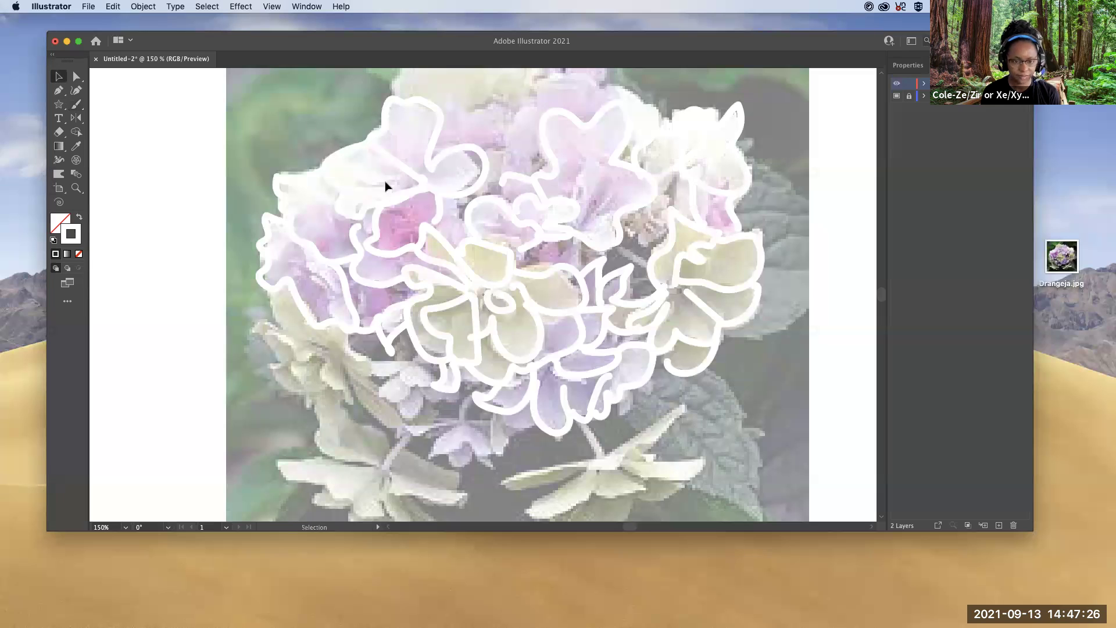
key(super+a)
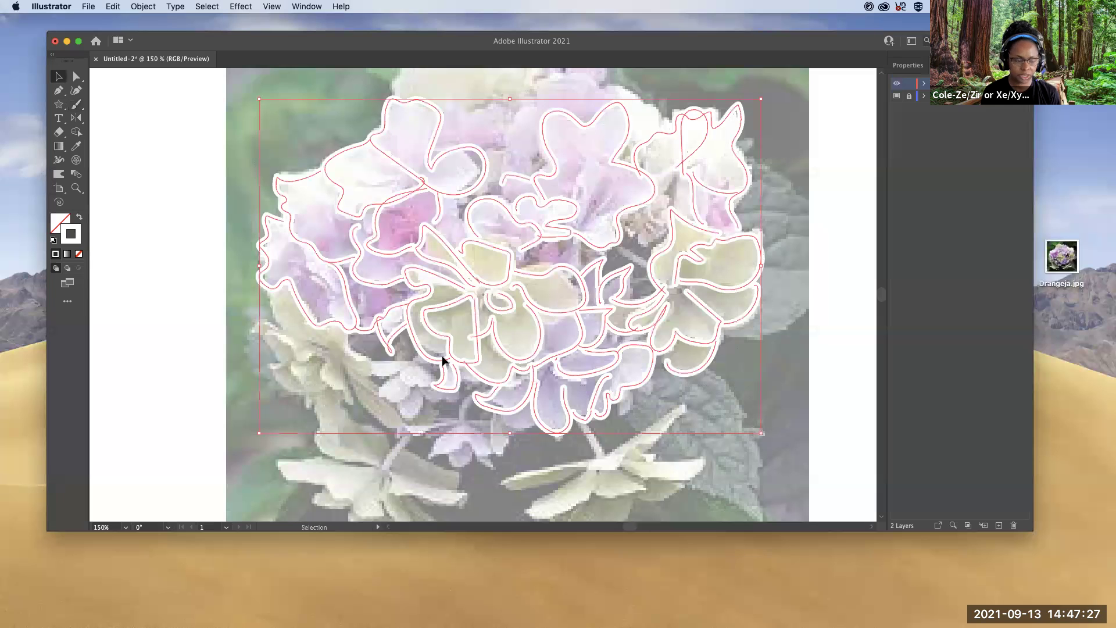
double_click(69, 241)
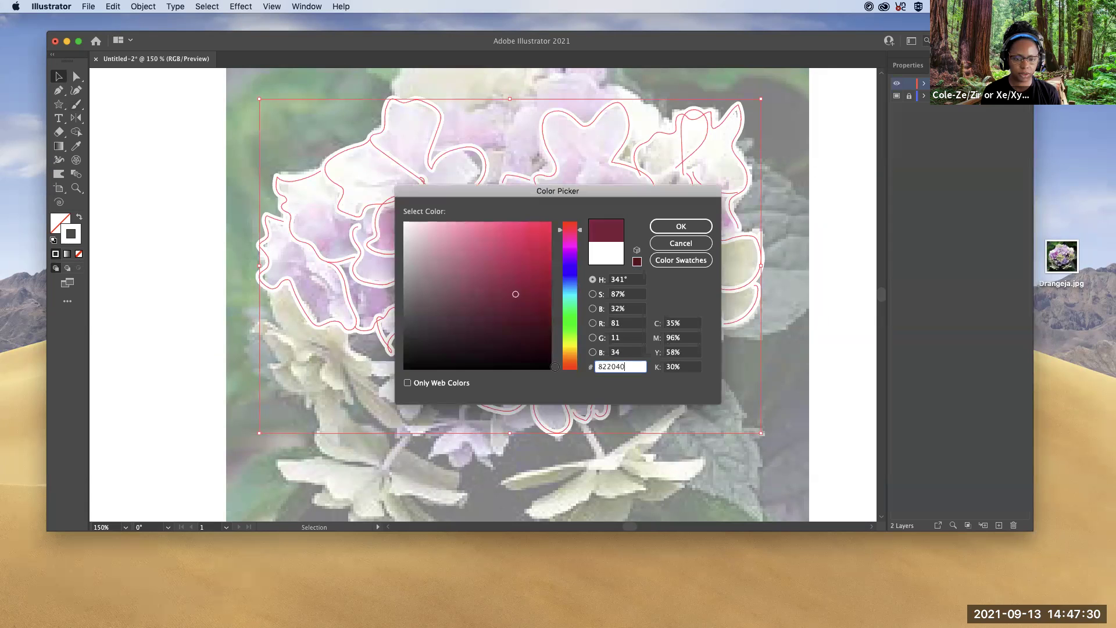
text(000000)
click(689, 231)
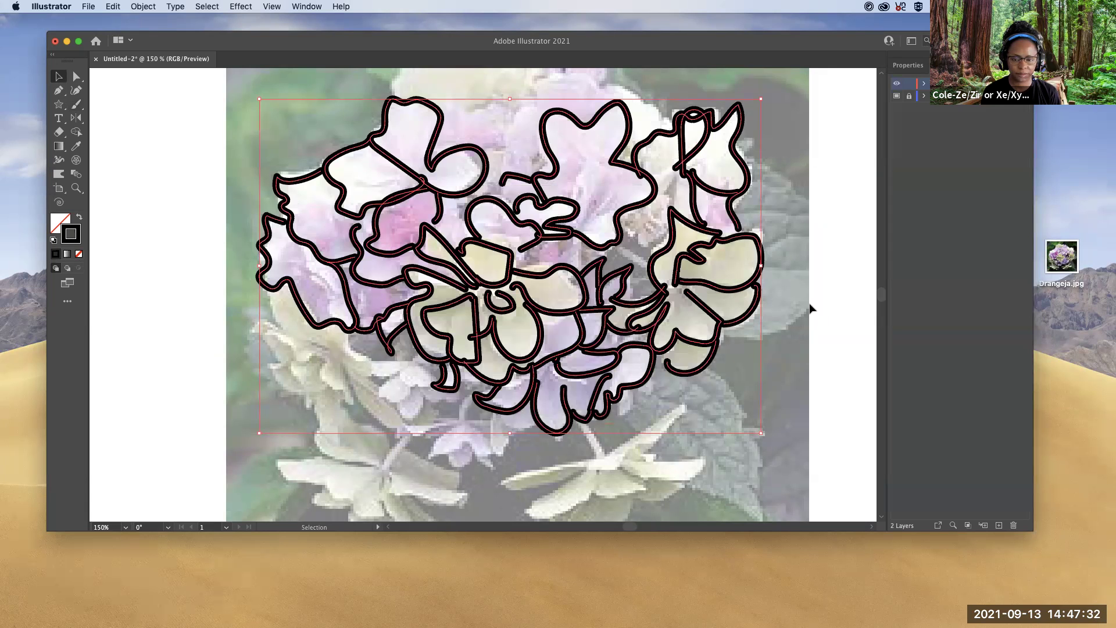
Step: Paint three extra black petal strokes around the top-centre florets
key(b)
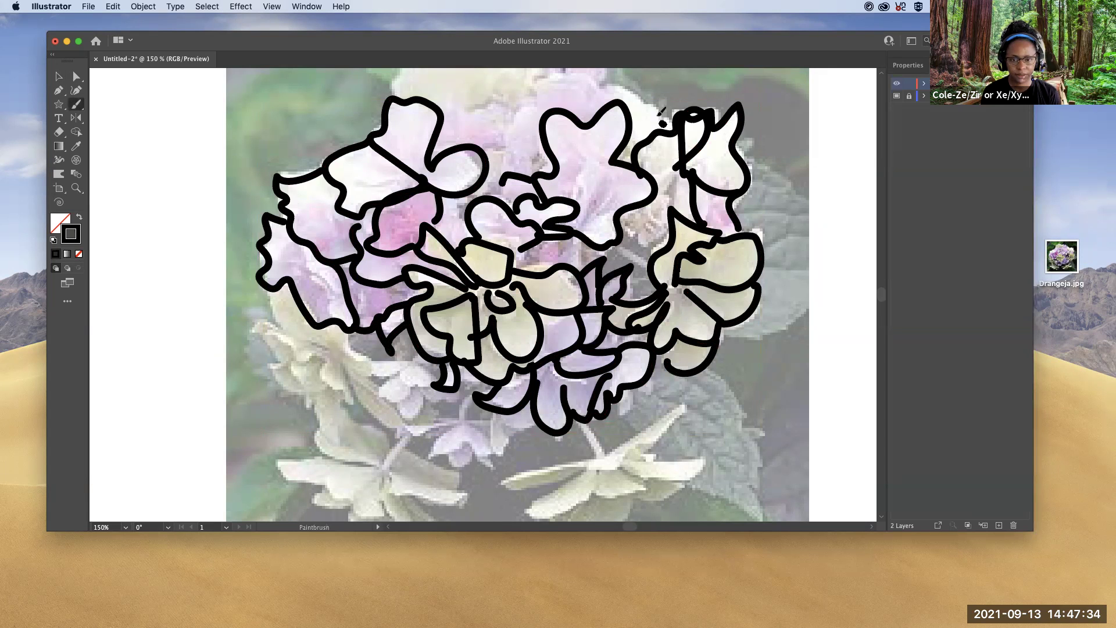
mouse_move(666, 125)
mouse_down()
mouse_move(620, 88)
mouse_move(604, 97)
mouse_move(544, 71)
mouse_move(519, 111)
mouse_move(556, 147)
mouse_up()
drag(457, 122, 507, 102)
mouse_move(455, 119)
mouse_down()
mouse_move(481, 141)
mouse_move(519, 135)
mouse_up()
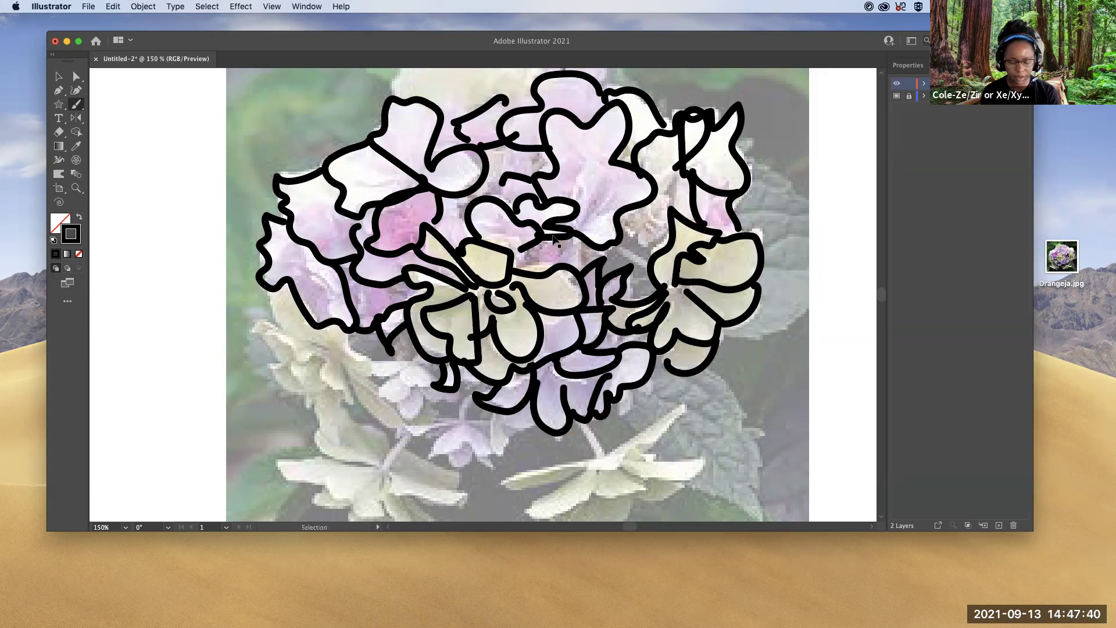
Step: Fit the artboard in view and trace the lower florets and the cluster's left edge
key(super+0)
mouse_move(523, 348)
mouse_down()
mouse_move(495, 376)
mouse_move(535, 365)
mouse_move(500, 387)
mouse_move(538, 369)
mouse_up()
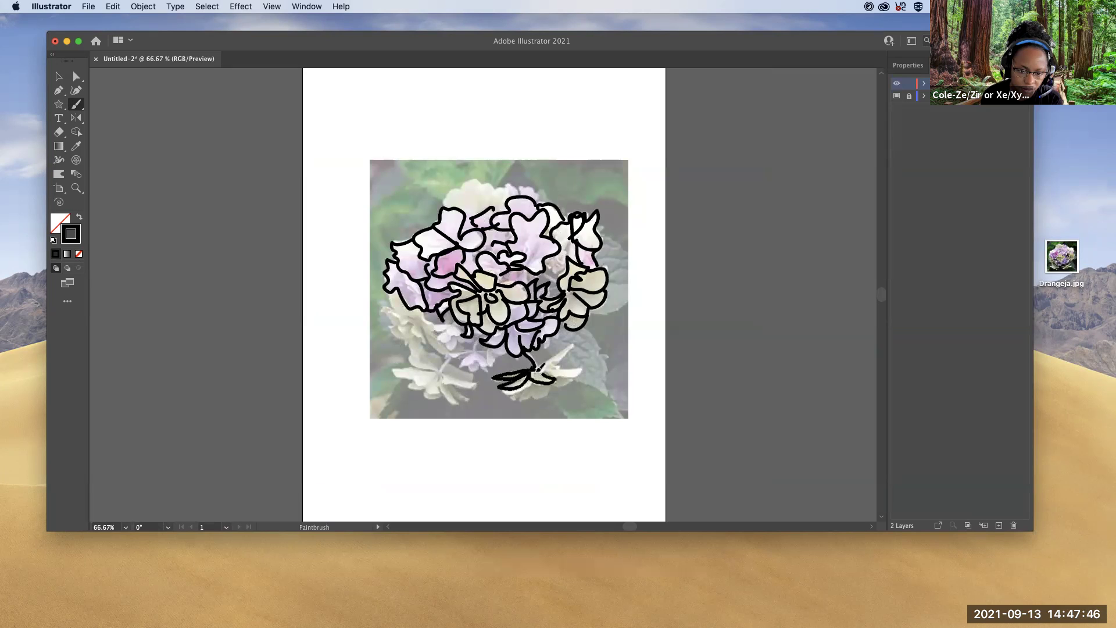
mouse_move(586, 333)
mouse_down()
mouse_move(555, 363)
mouse_move(560, 368)
mouse_up()
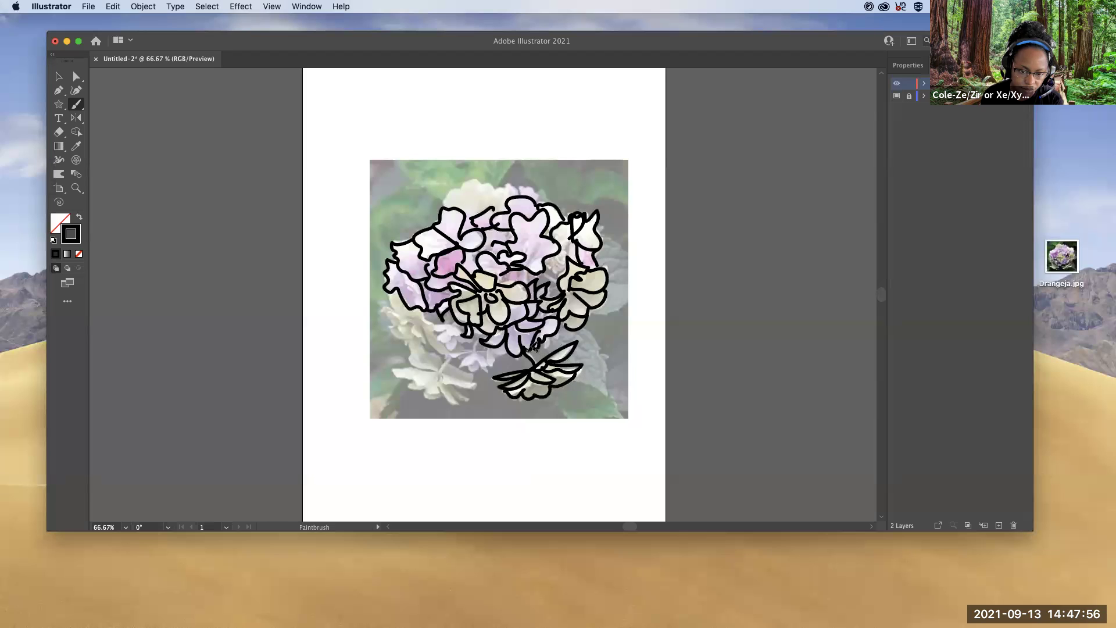
mouse_move(442, 374)
mouse_down()
mouse_move(457, 352)
mouse_move(485, 370)
mouse_move(446, 372)
mouse_move(478, 375)
mouse_move(442, 376)
mouse_move(466, 392)
mouse_move(452, 378)
mouse_up()
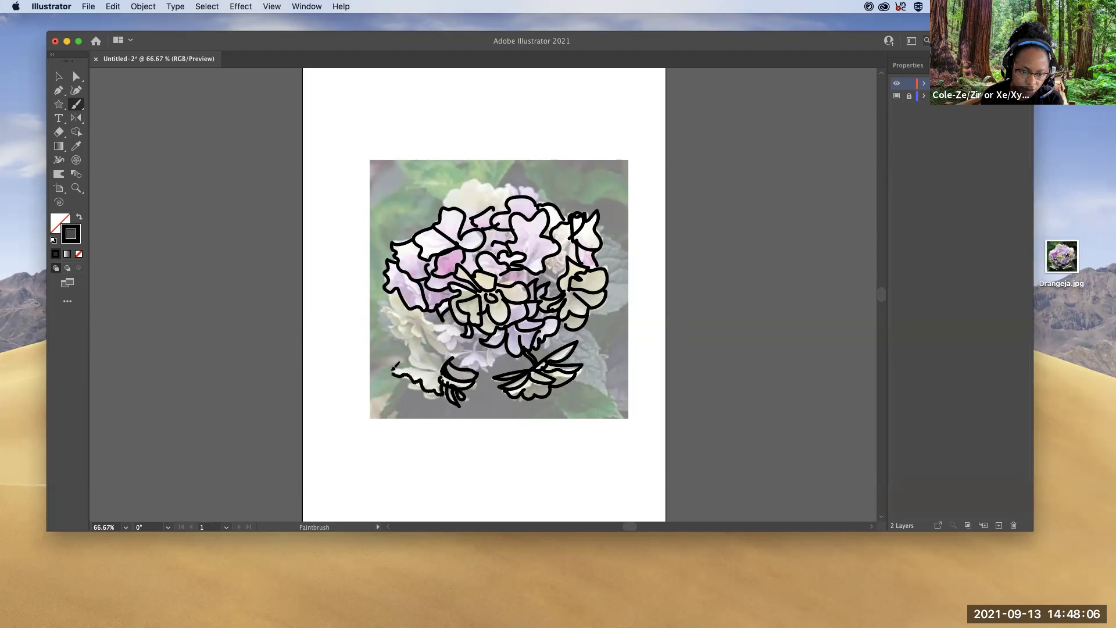
mouse_move(446, 372)
mouse_down()
mouse_move(416, 379)
mouse_move(423, 390)
mouse_up()
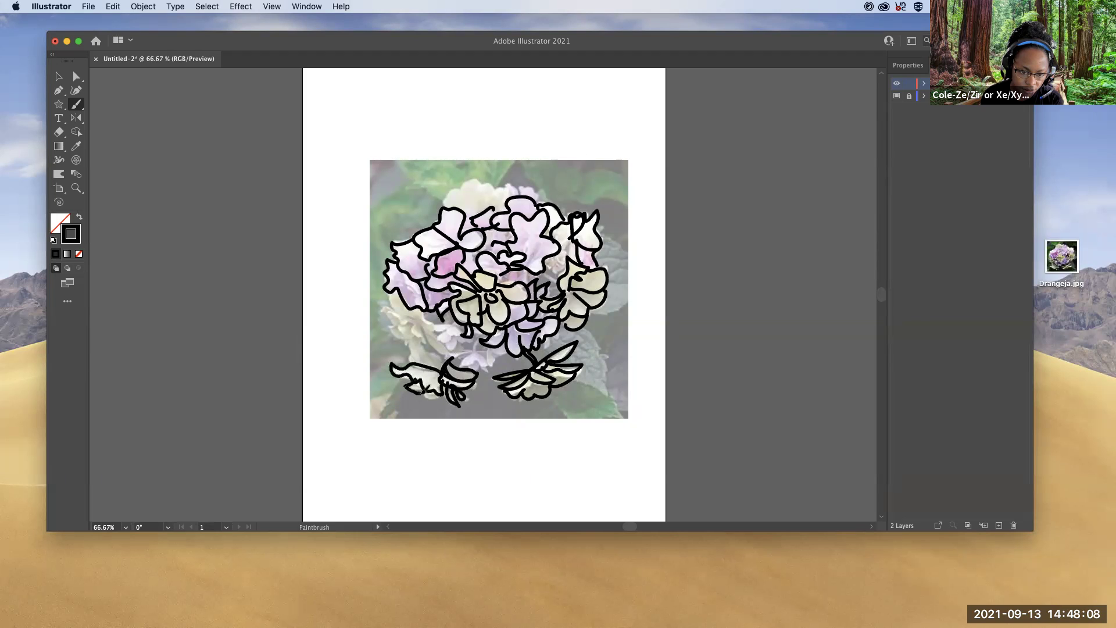
mouse_move(410, 351)
mouse_down()
mouse_move(412, 338)
mouse_move(454, 360)
mouse_up()
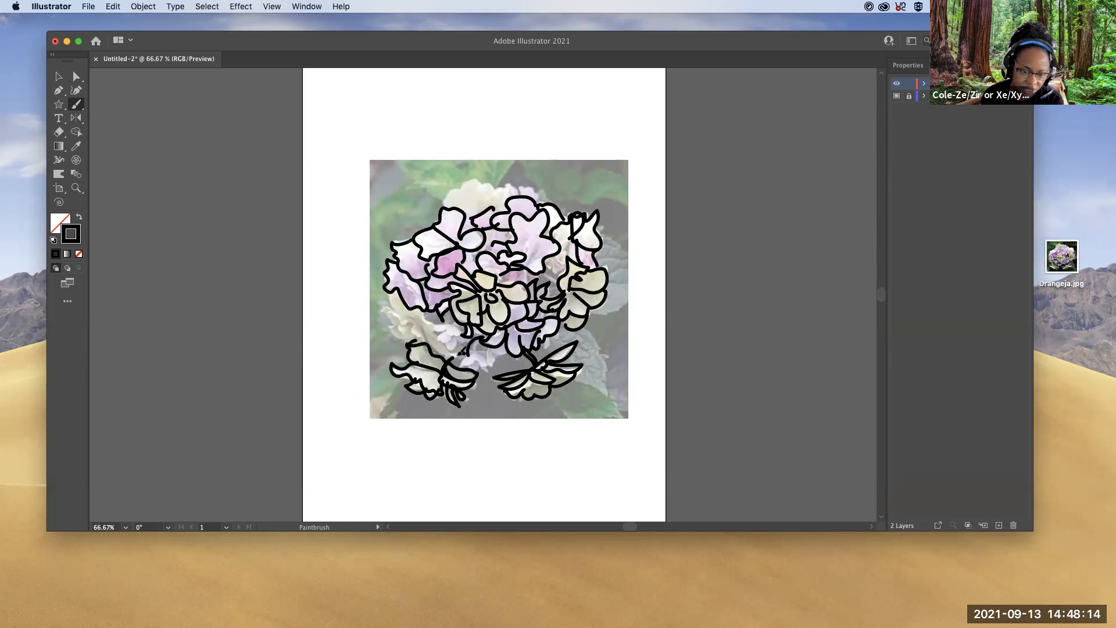
mouse_move(466, 347)
mouse_down()
mouse_move(445, 355)
mouse_move(468, 348)
mouse_move(445, 344)
mouse_move(458, 323)
mouse_move(452, 332)
mouse_up()
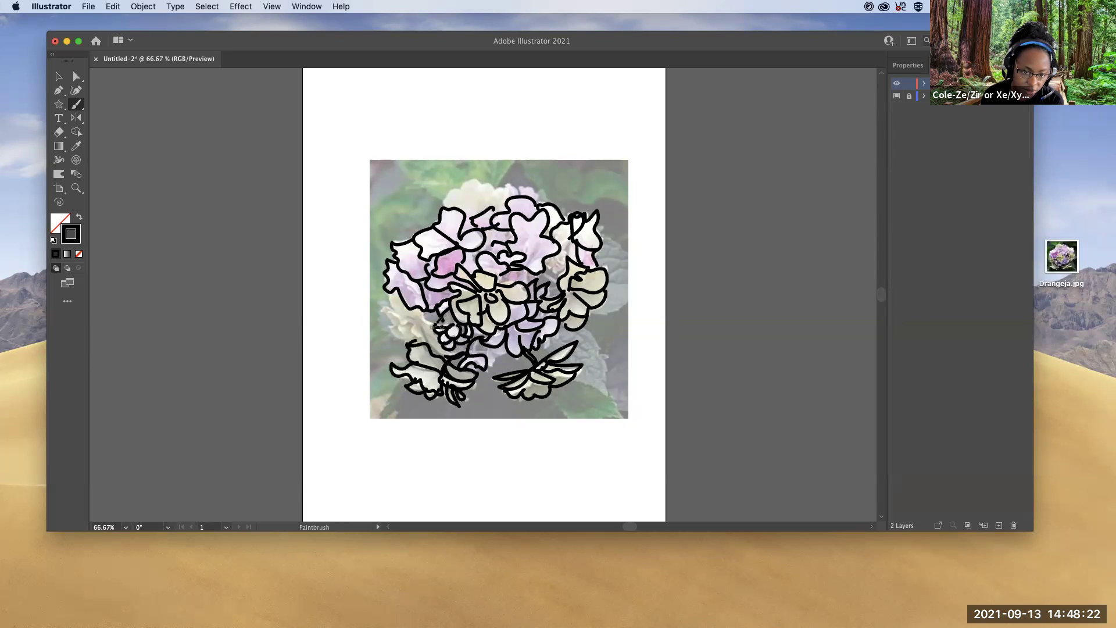
mouse_move(388, 289)
mouse_down()
mouse_move(423, 322)
mouse_move(417, 330)
mouse_move(425, 324)
mouse_move(384, 308)
mouse_move(407, 343)
mouse_up()
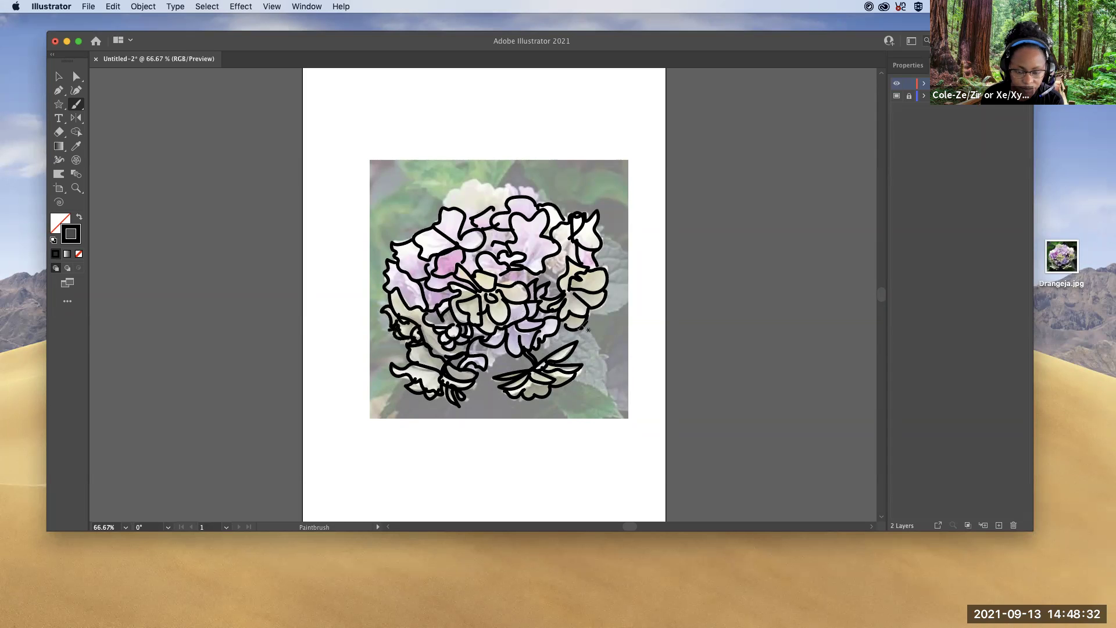
Step: Outline two leaves on the right, one reaching past the photo's right edge
drag(581, 328, 600, 345)
drag(609, 396, 572, 377)
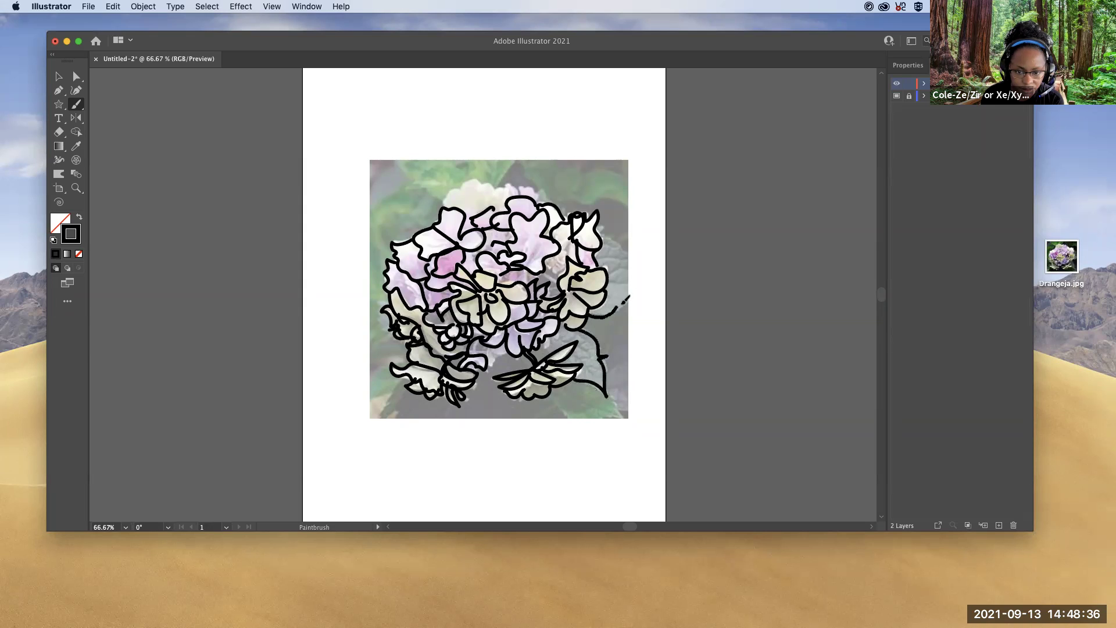
mouse_move(663, 279)
mouse_down()
mouse_move(638, 251)
mouse_move(598, 235)
mouse_up()
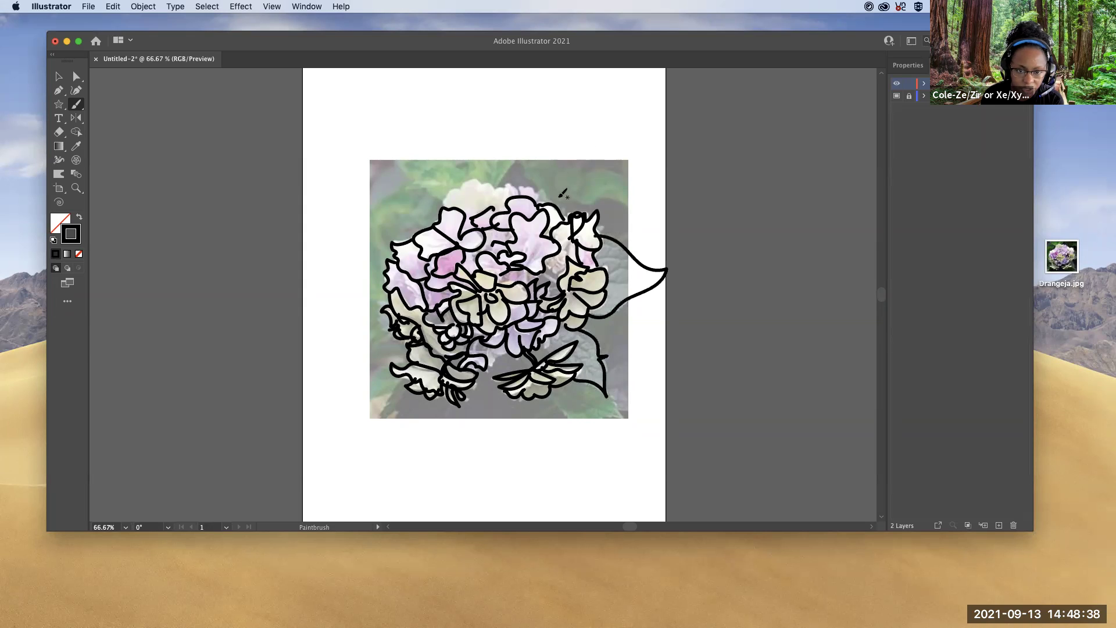
key(v)
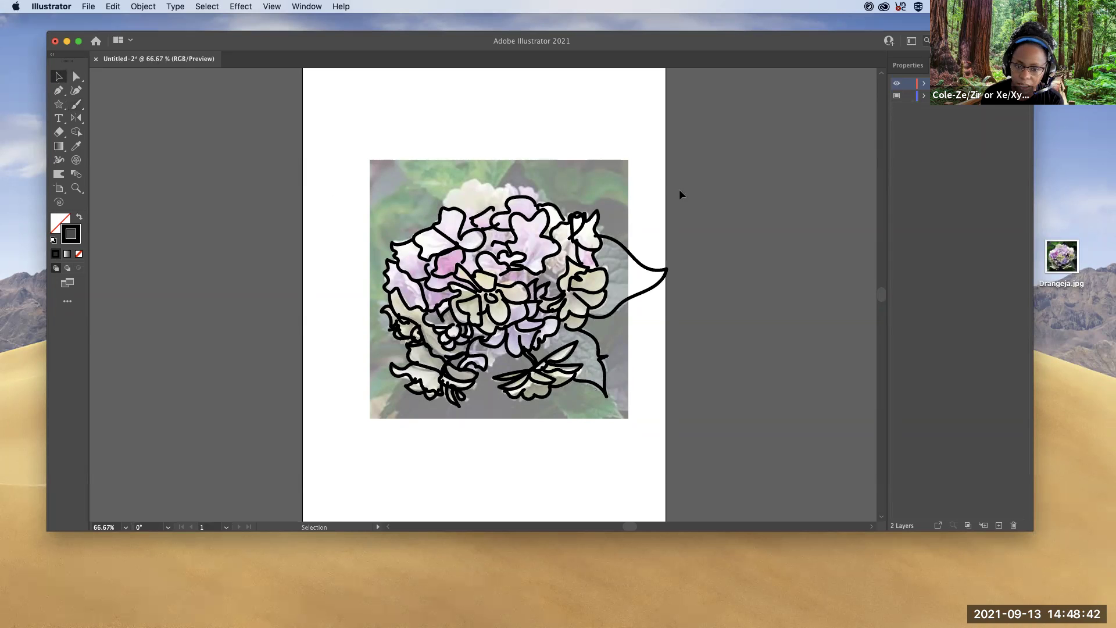
Step: Drag the photo off the artboard to the right and marquee-select the entire line drawing
drag(685, 187, 953, 128)
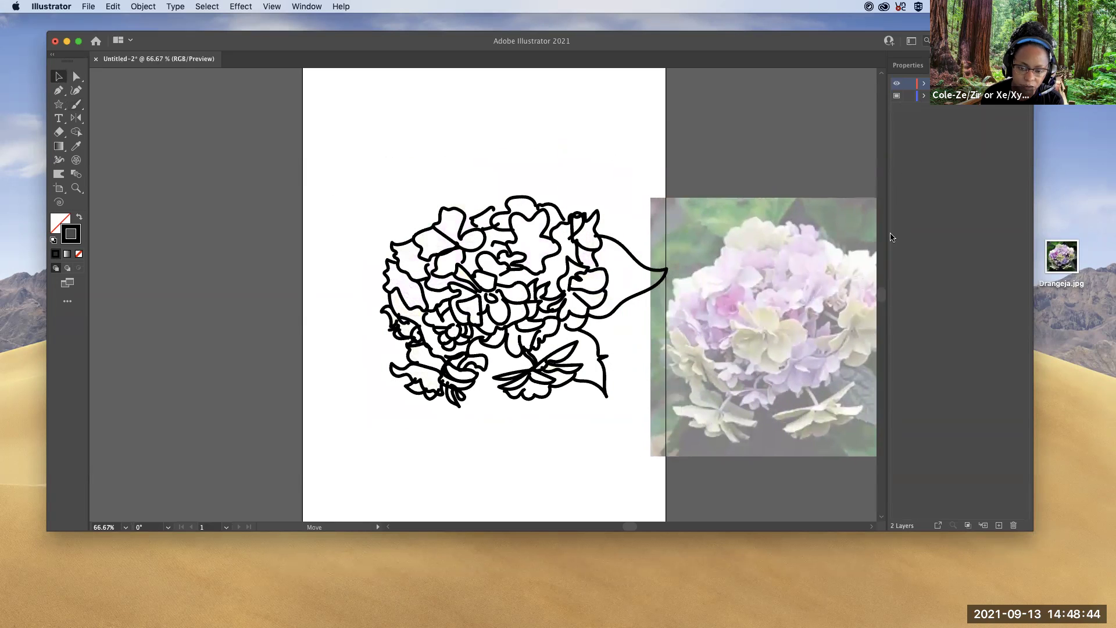
mouse_move(892, 237)
mouse_down()
mouse_move(612, 205)
mouse_move(801, 172)
mouse_move(718, 183)
mouse_move(738, 180)
mouse_move(727, 203)
mouse_up()
key(super+z)
key(super+shift+z)
mouse_move(665, 446)
mouse_down()
mouse_move(635, 391)
mouse_move(349, 211)
mouse_up()
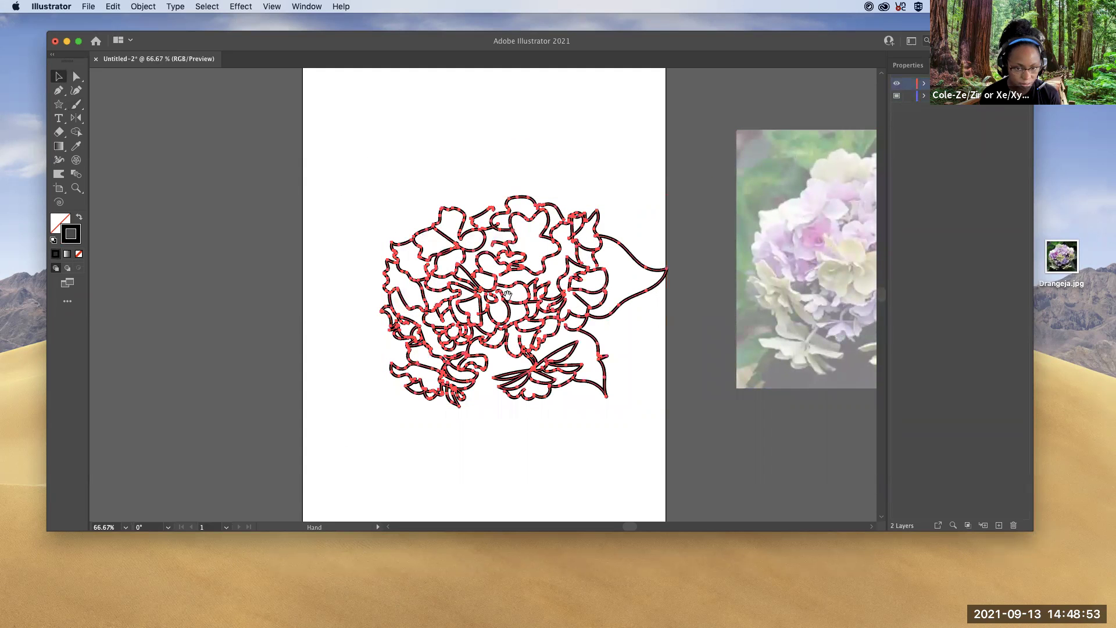
Step: Move the selected drawing up-left, rotate it to a diagonal tilt, then deselect it
scroll(517, 307, left, 2)
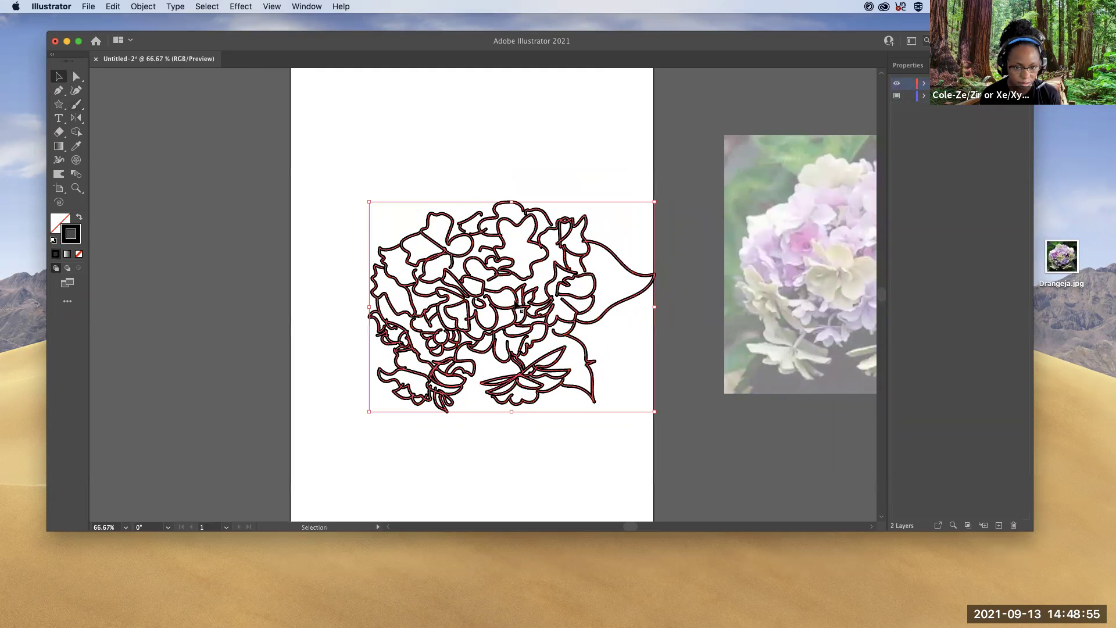
drag(485, 301, 448, 289)
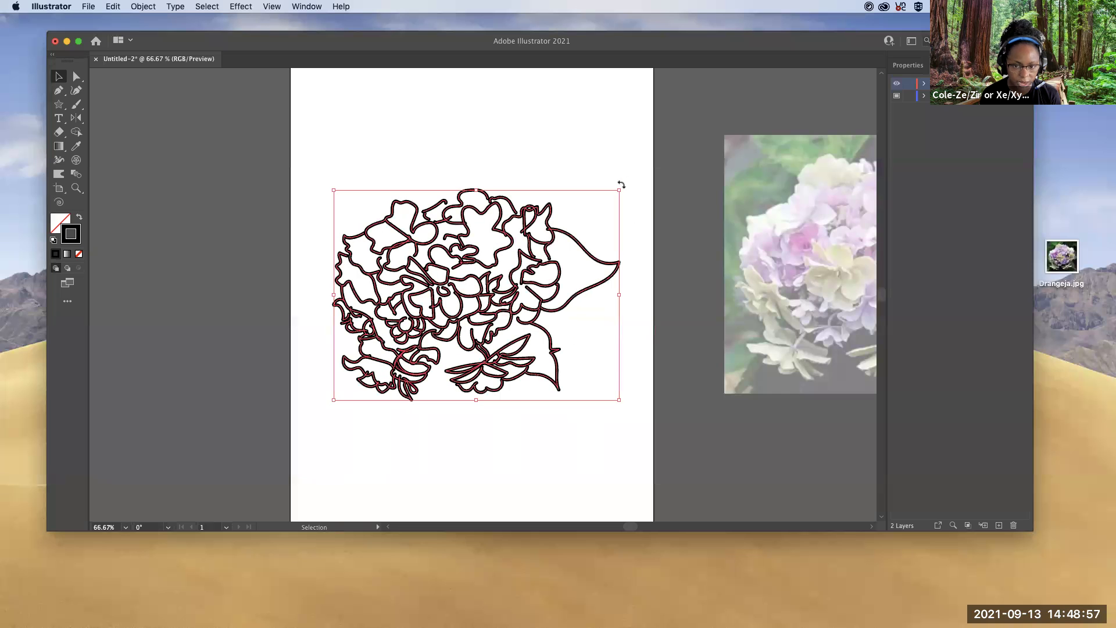
mouse_move(638, 218)
mouse_down()
mouse_move(645, 348)
mouse_move(653, 289)
mouse_up()
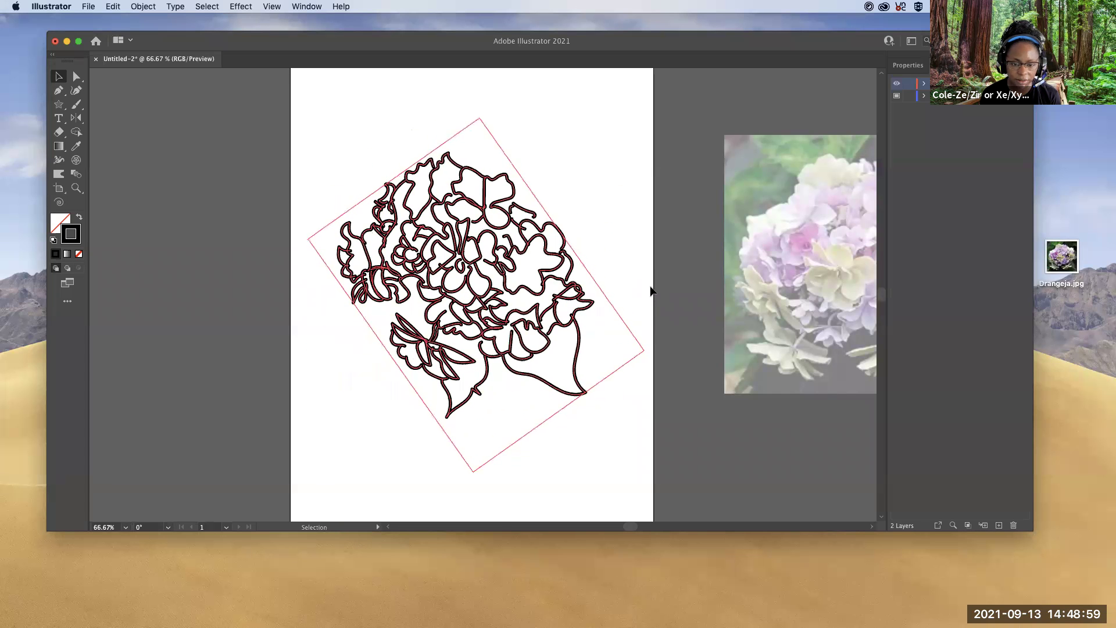
click(100, 176)
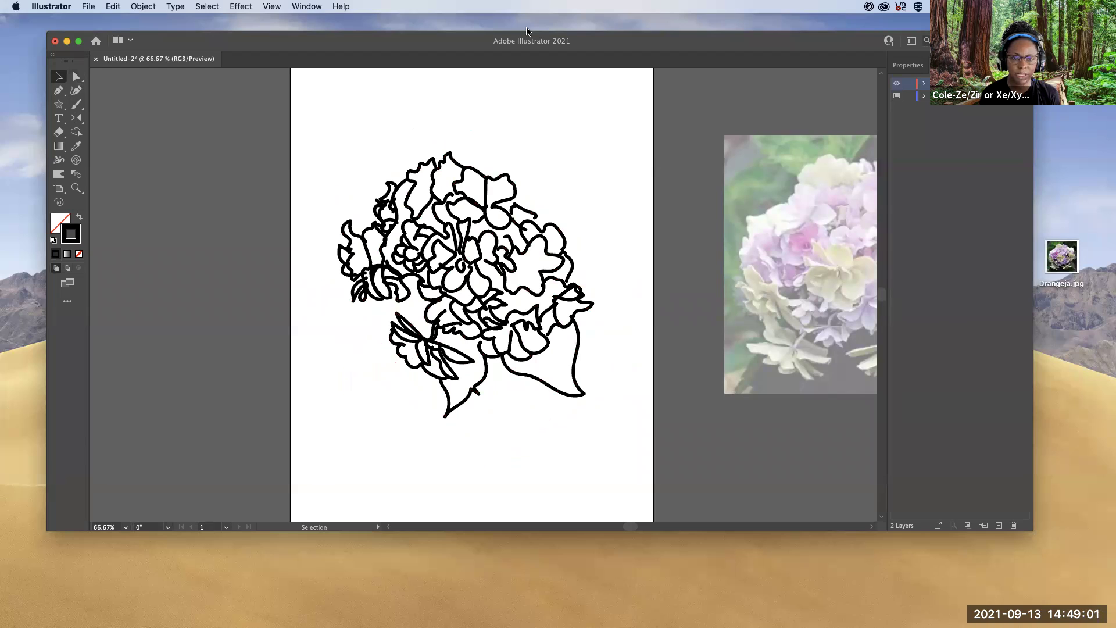
click(75, 105)
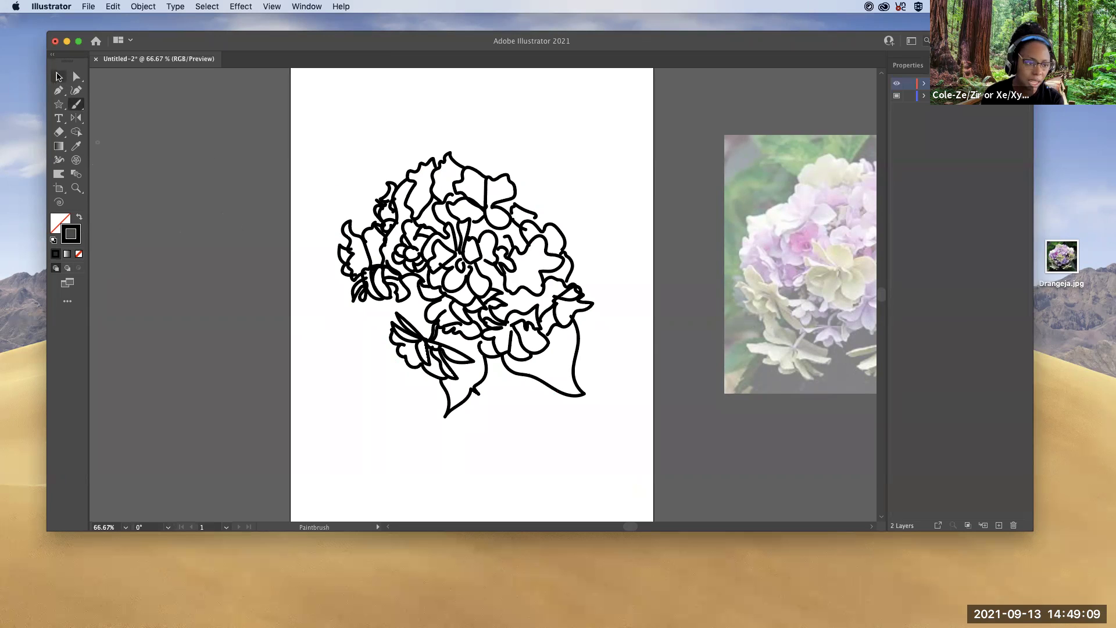
click(59, 76)
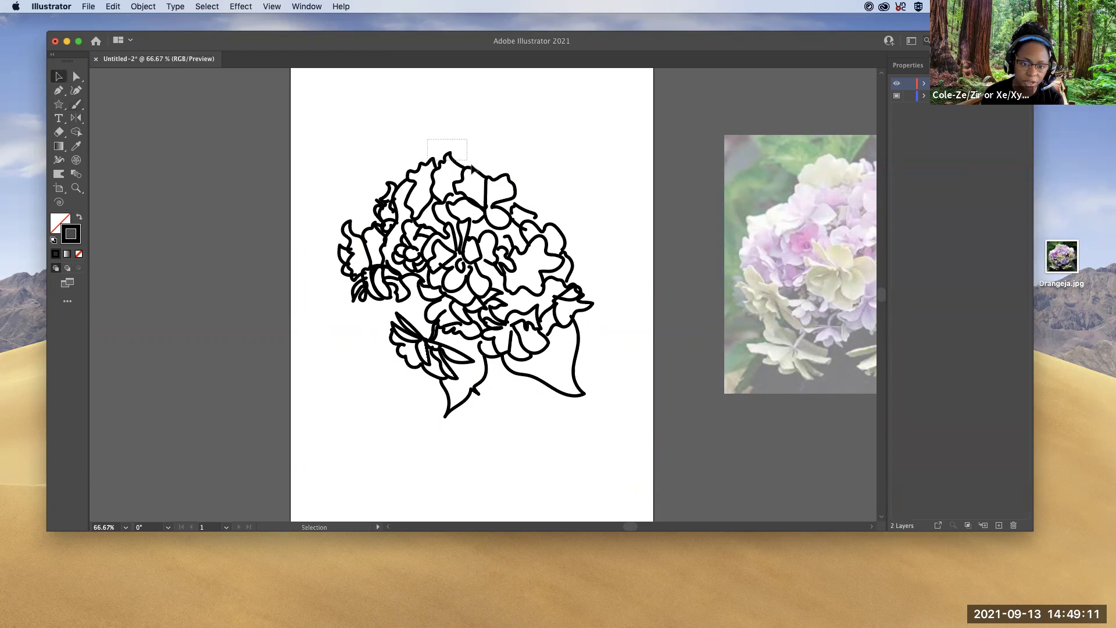
drag(605, 345, 456, 283)
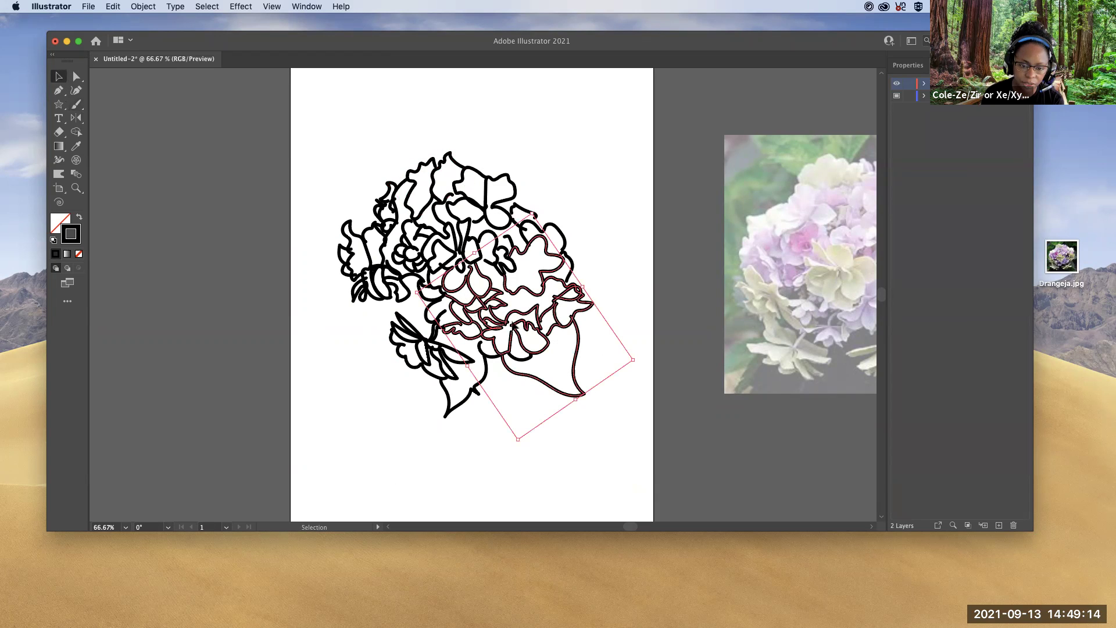
click(908, 65)
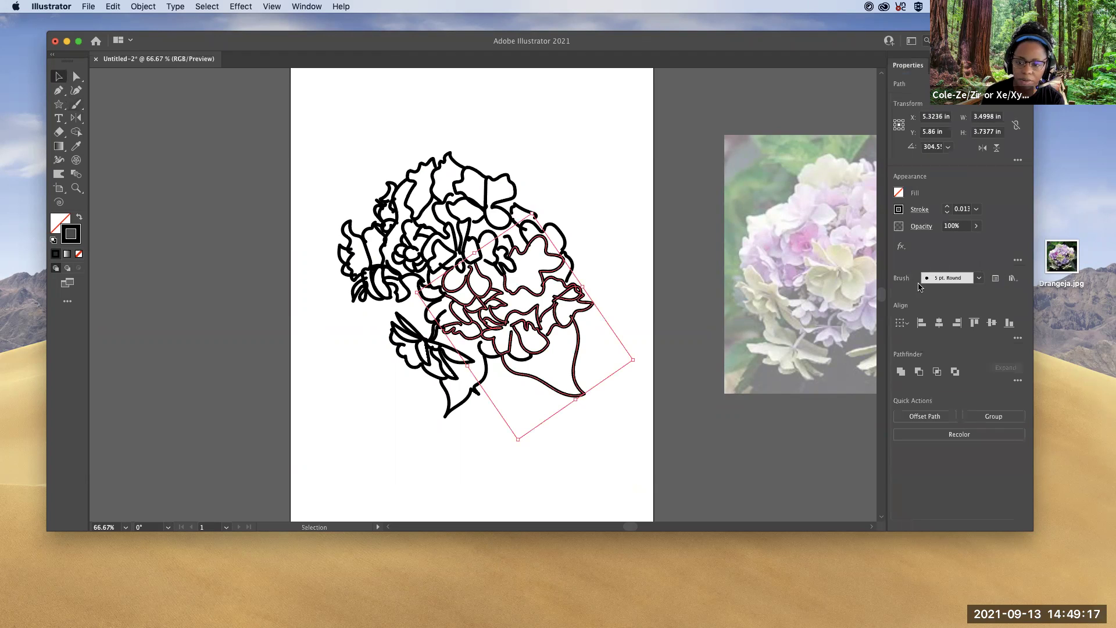
click(996, 279)
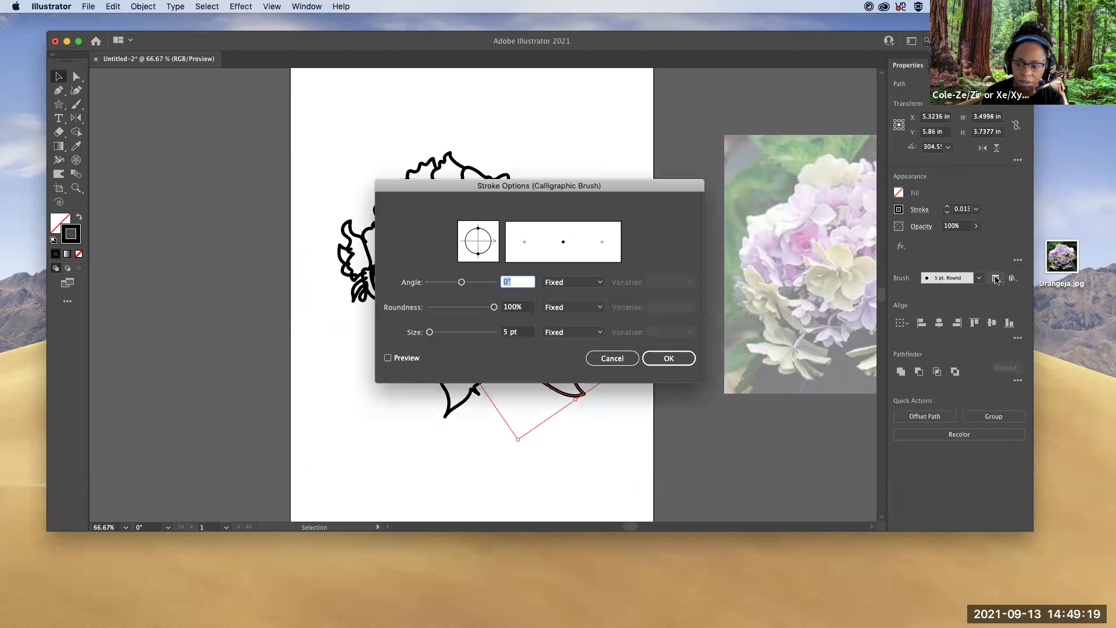
mouse_move(558, 185)
mouse_down()
mouse_move(805, 155)
mouse_move(852, 128)
mouse_up()
drag(788, 250, 749, 252)
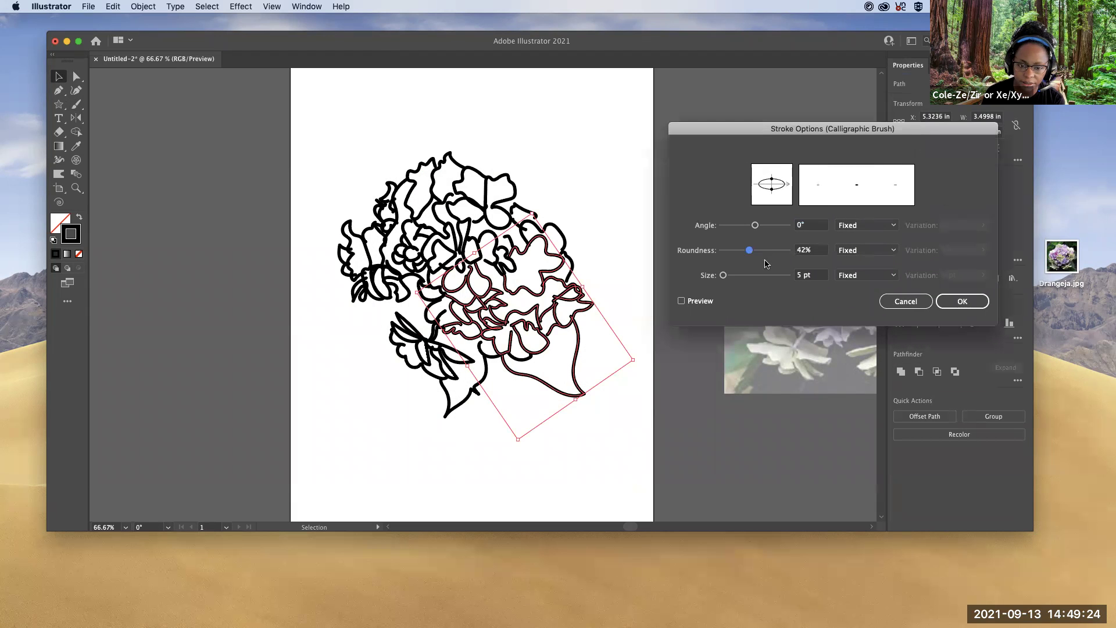
click(682, 301)
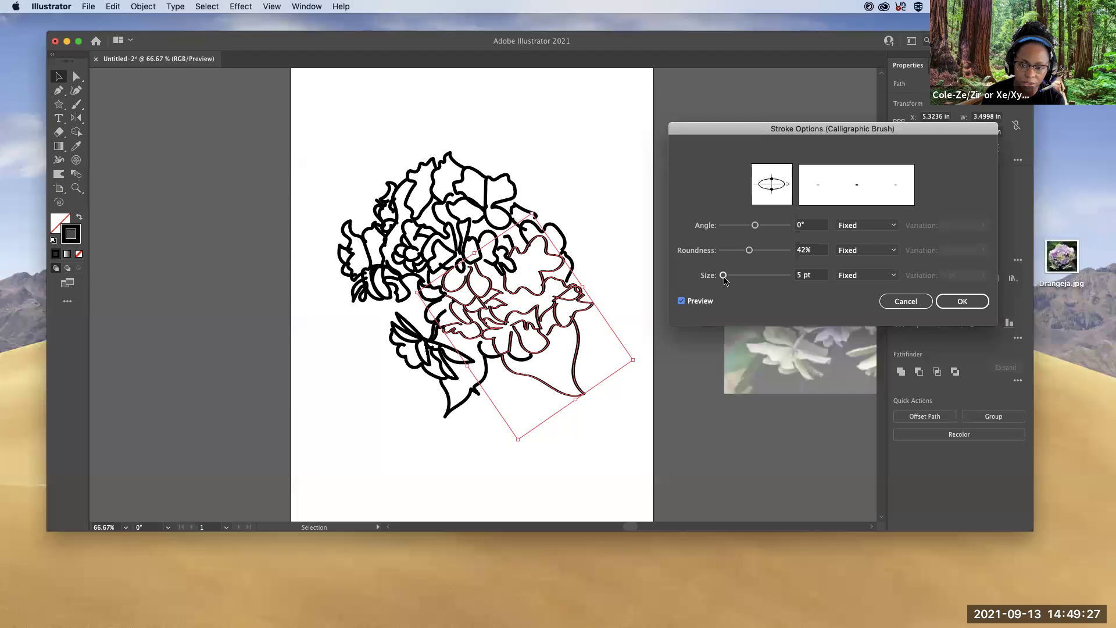
mouse_move(723, 276)
mouse_down()
mouse_move(759, 278)
mouse_move(730, 280)
mouse_up()
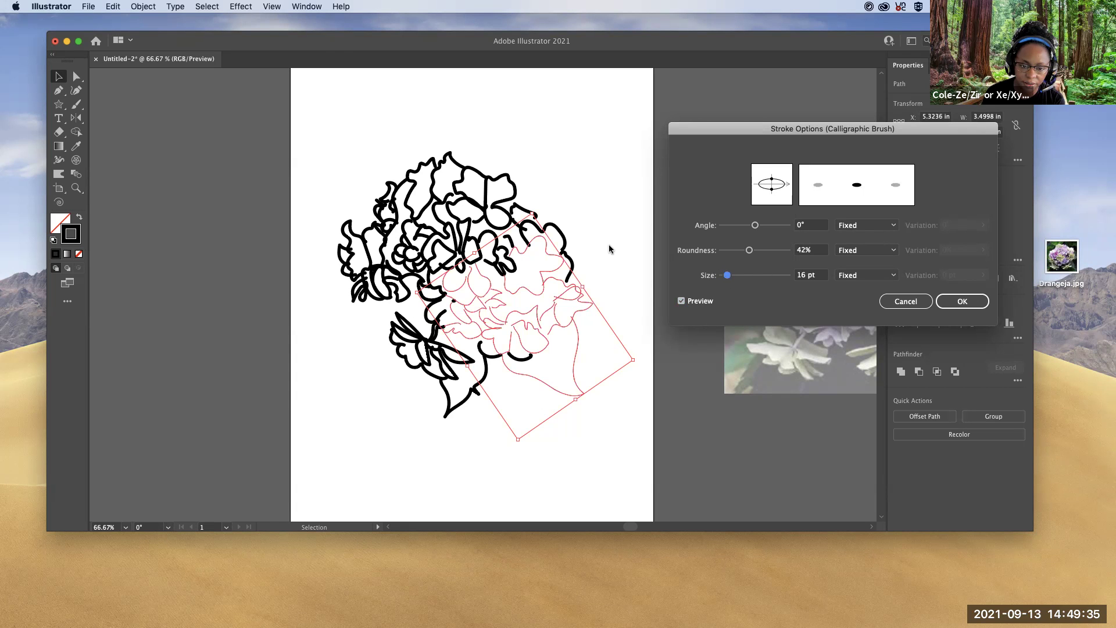
click(963, 301)
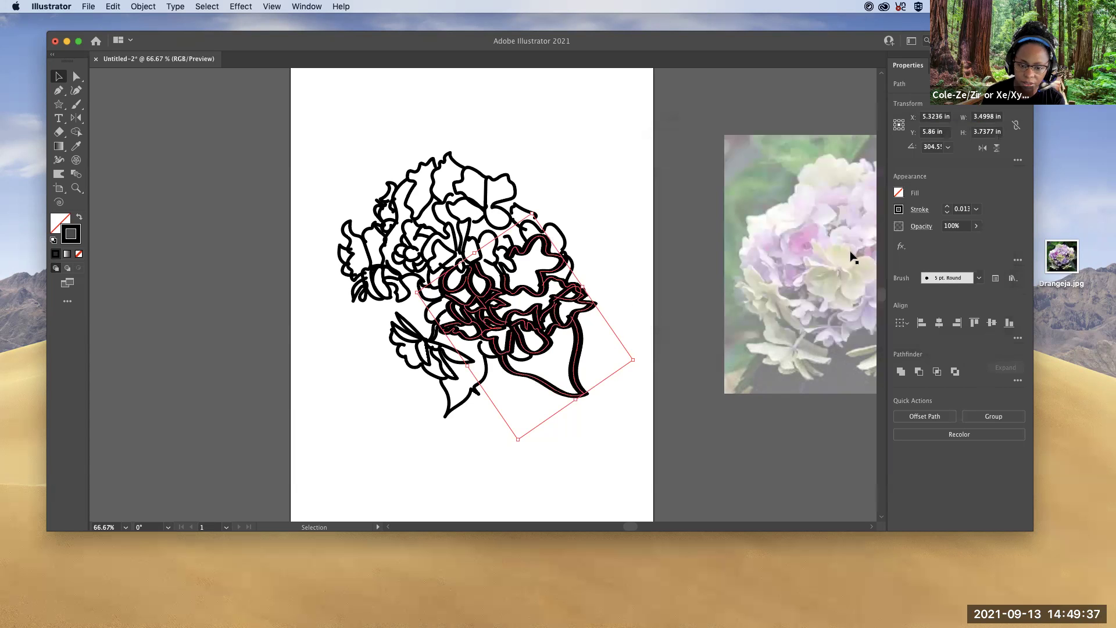
click(600, 262)
drag(340, 182, 504, 238)
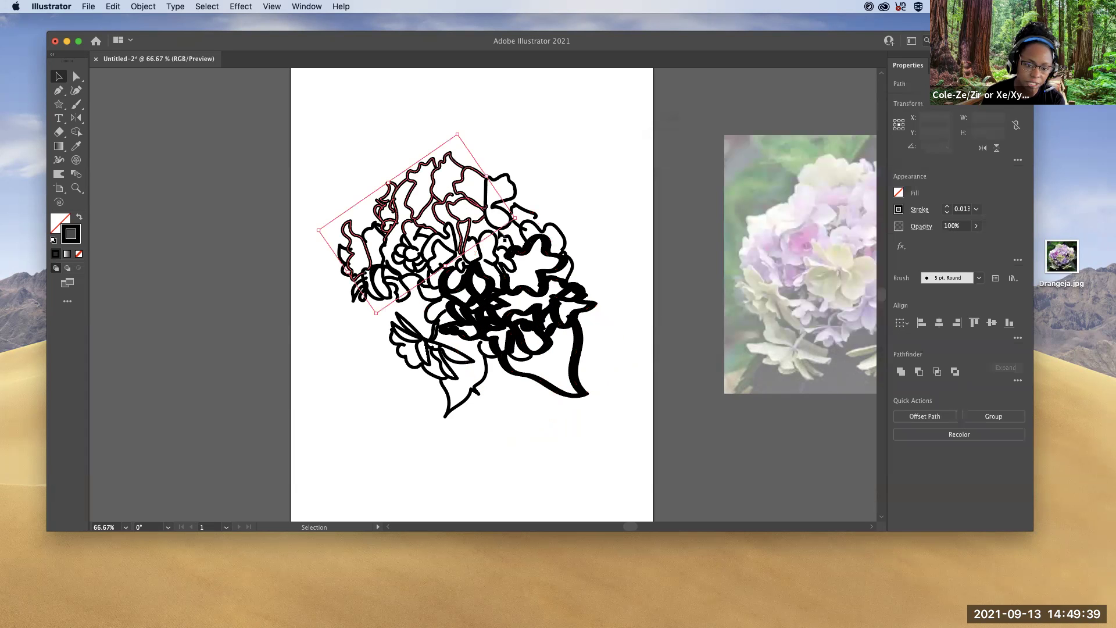
click(996, 279)
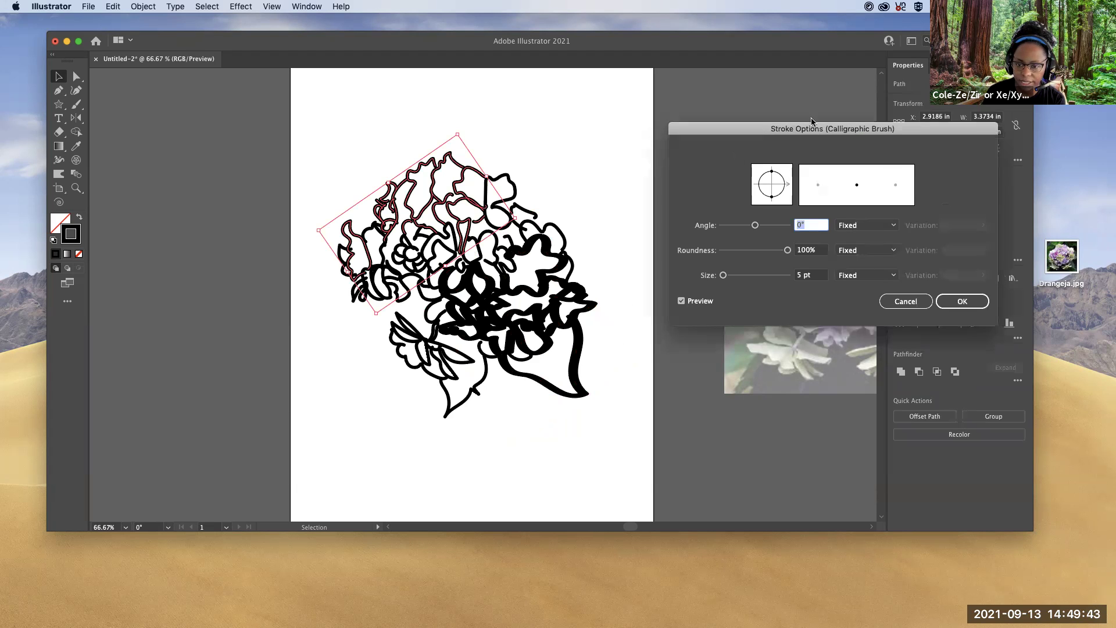
click(906, 301)
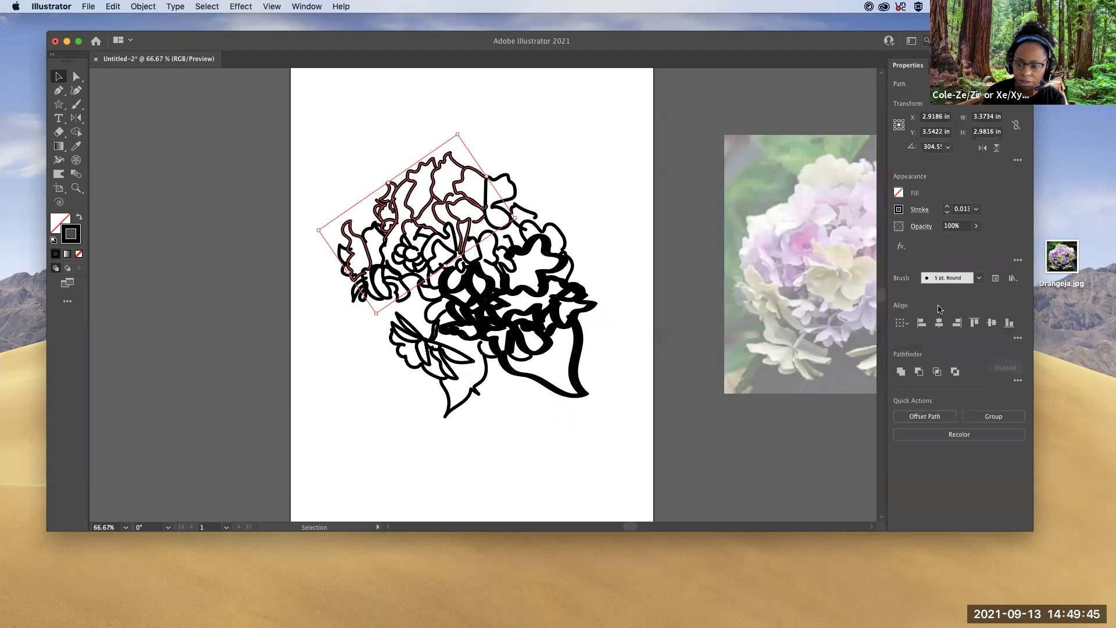
Step: Apply the 4.50 brush from the Bristle Brush Library to the upper-left petals
click(1012, 280)
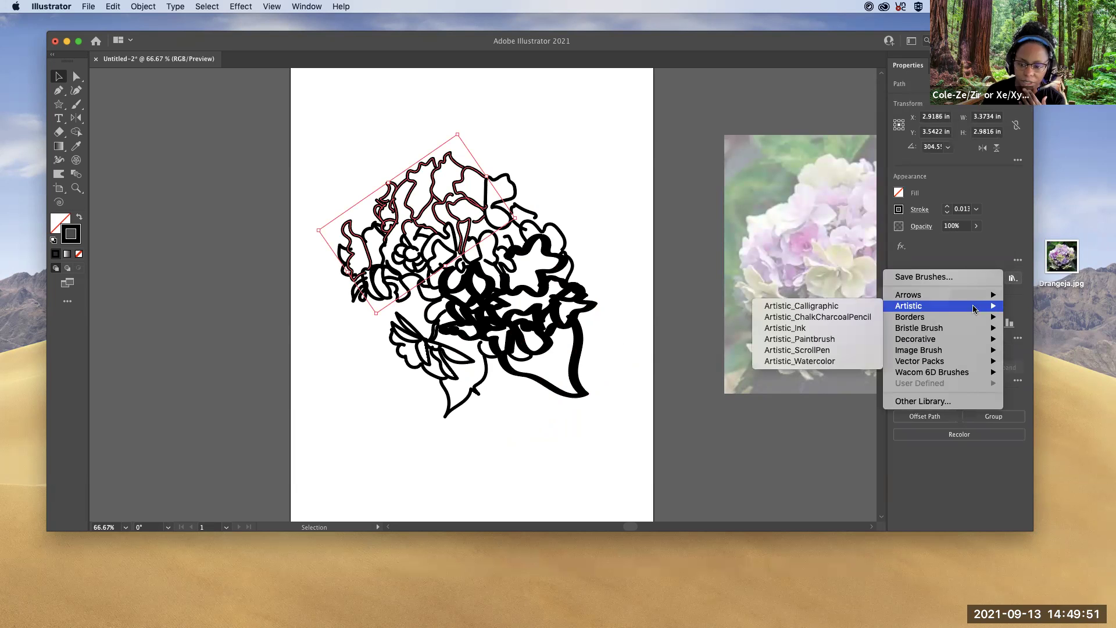
mouse_move(961, 310)
mouse_move(962, 353)
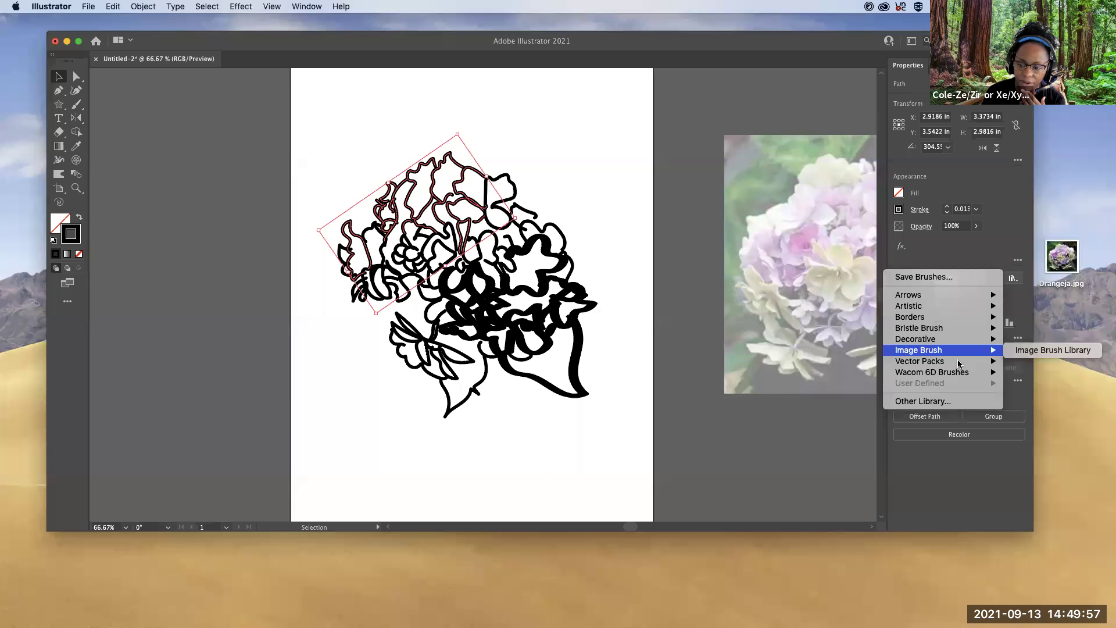
mouse_move(957, 329)
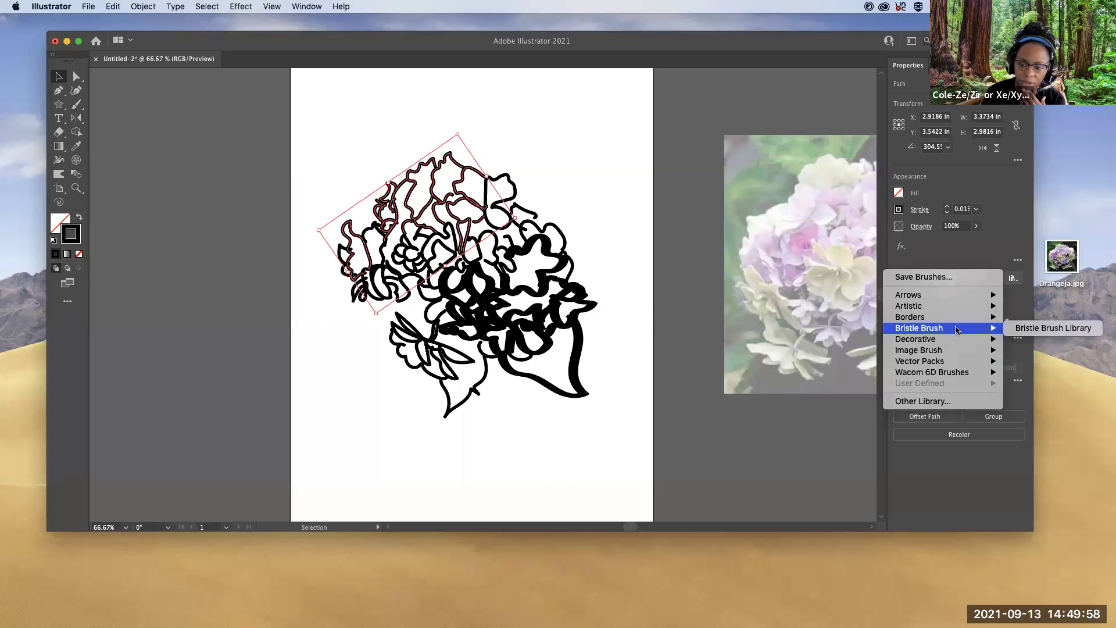
click(1043, 328)
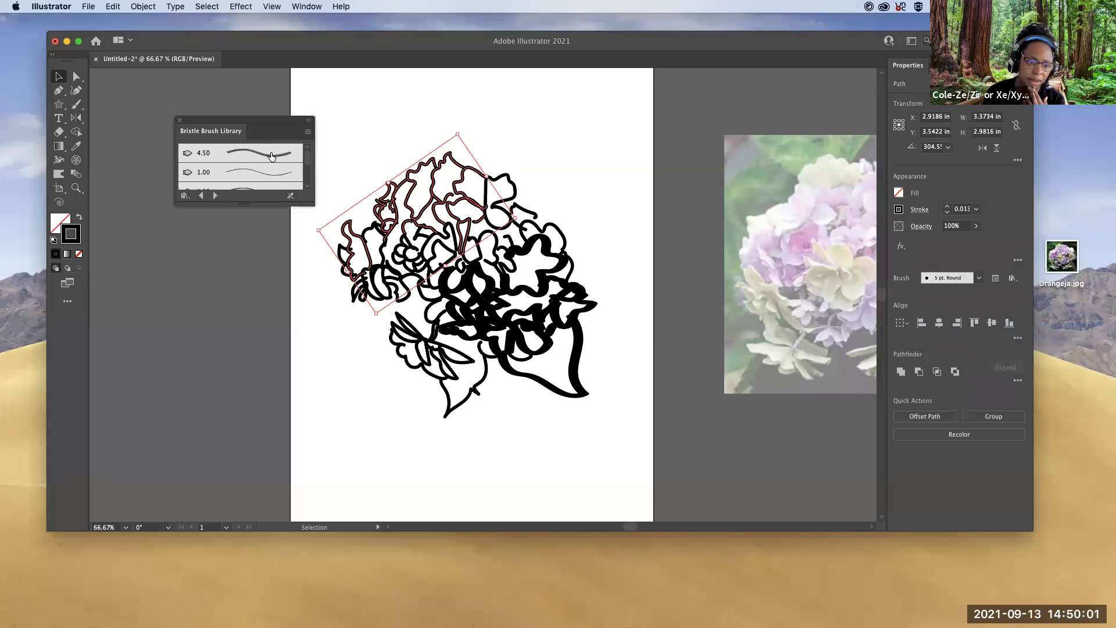
click(272, 155)
click(603, 204)
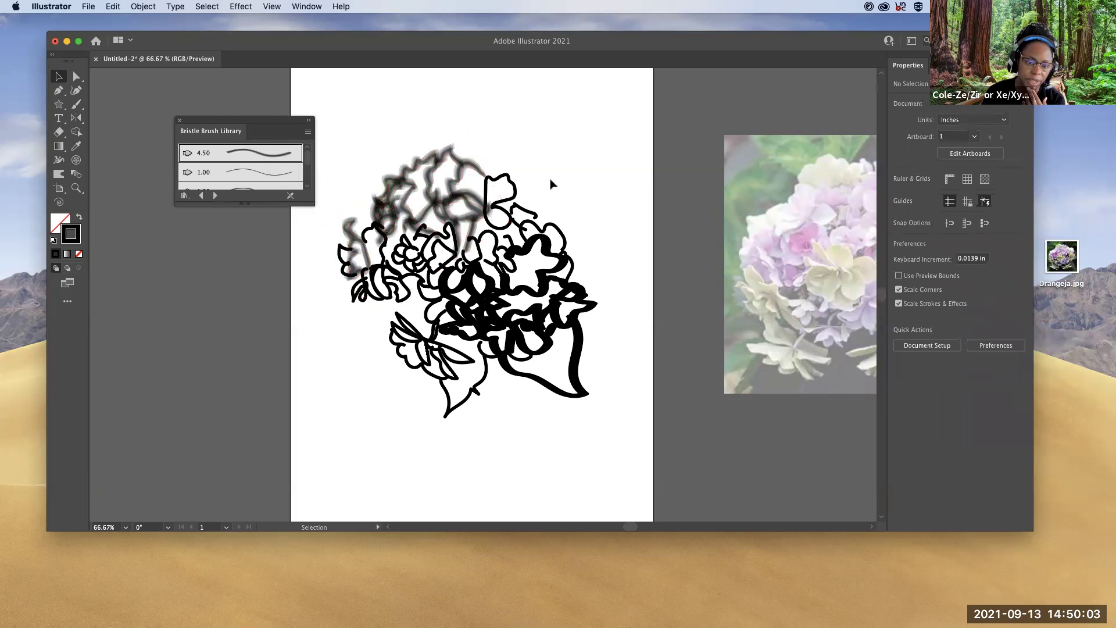
Step: Select a top petal, leave its stroke options unchanged, and open the Artistic_Paintbrush library
click(521, 228)
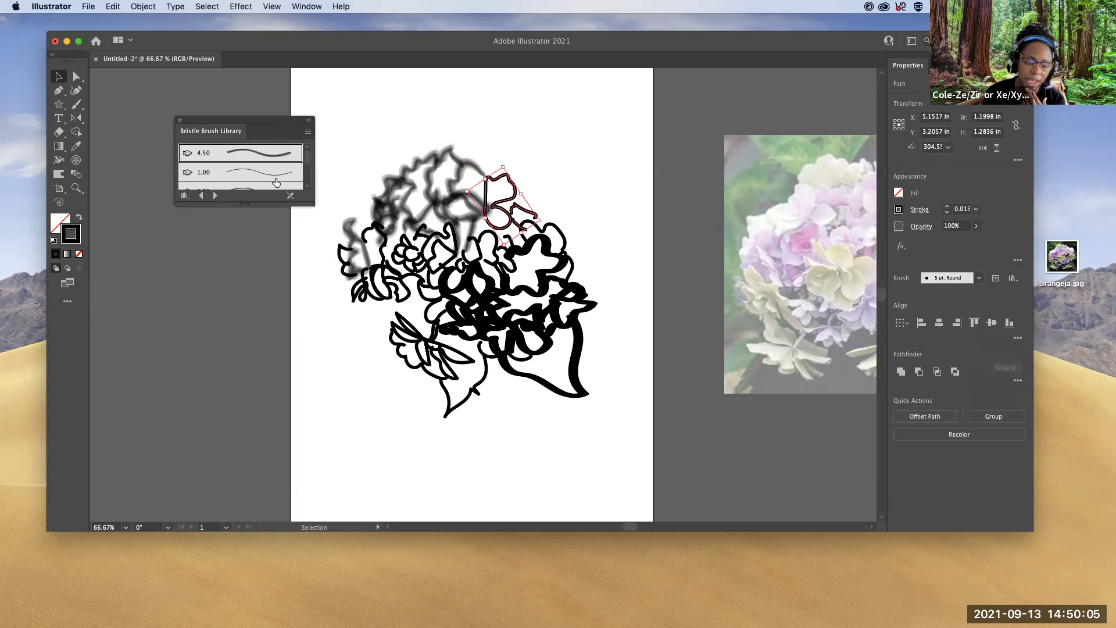
click(994, 278)
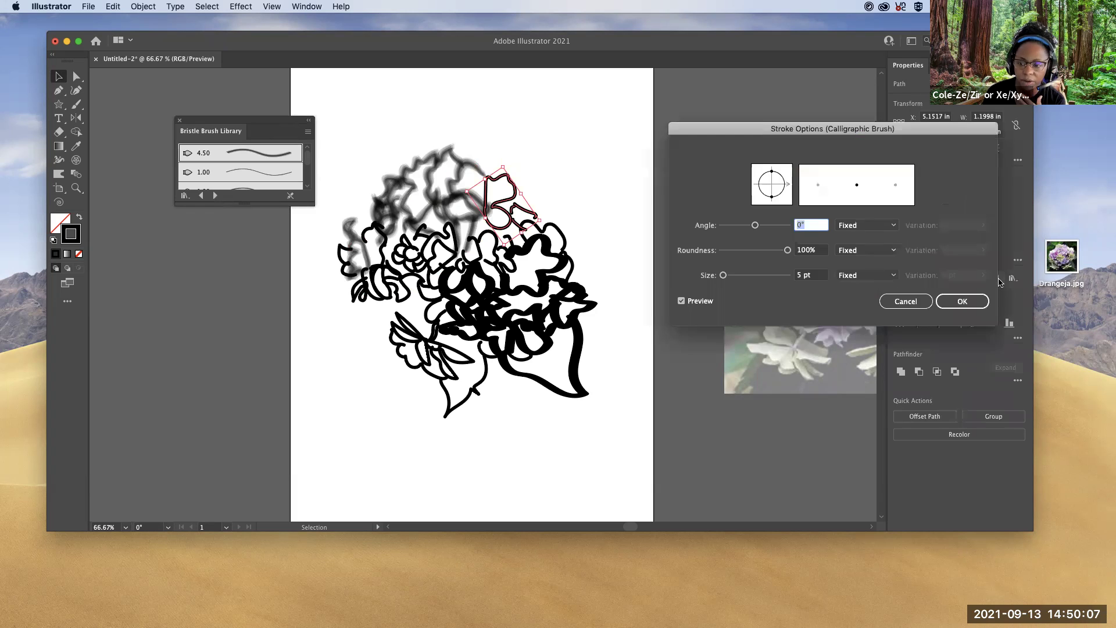
click(948, 302)
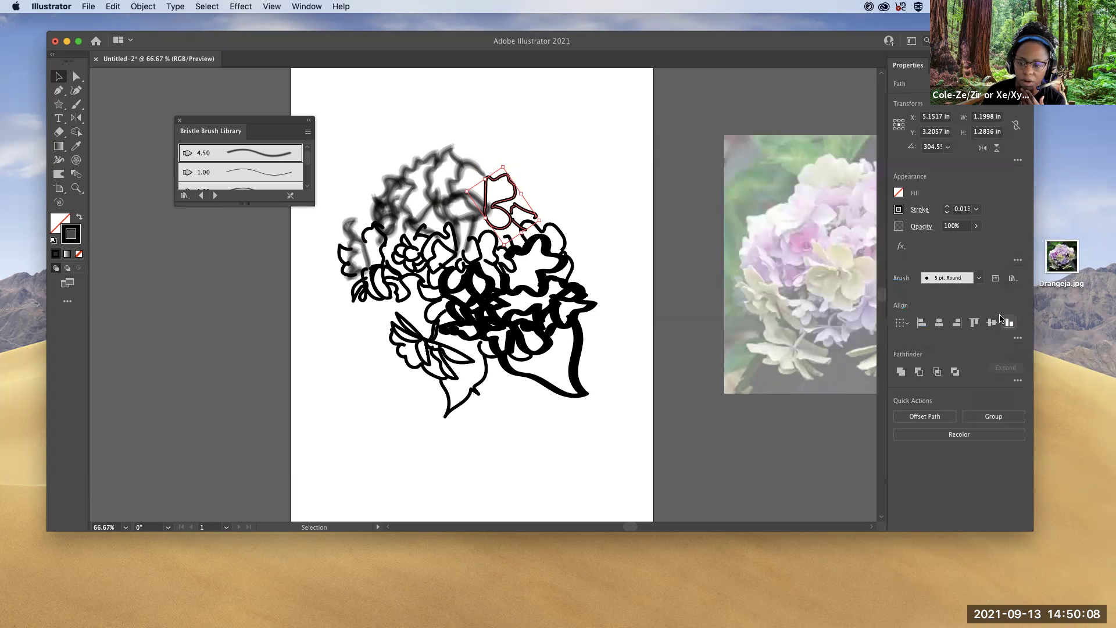
click(1012, 279)
mouse_move(981, 298)
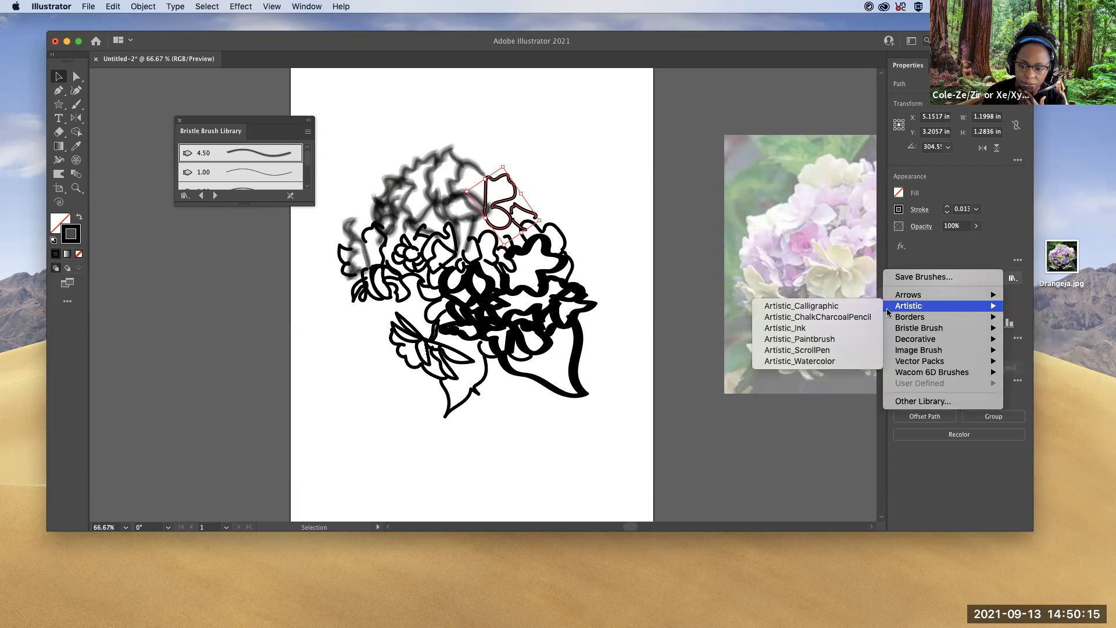
Step: Give one top petal a thick black Artistic_Paintbrush stroke
click(833, 338)
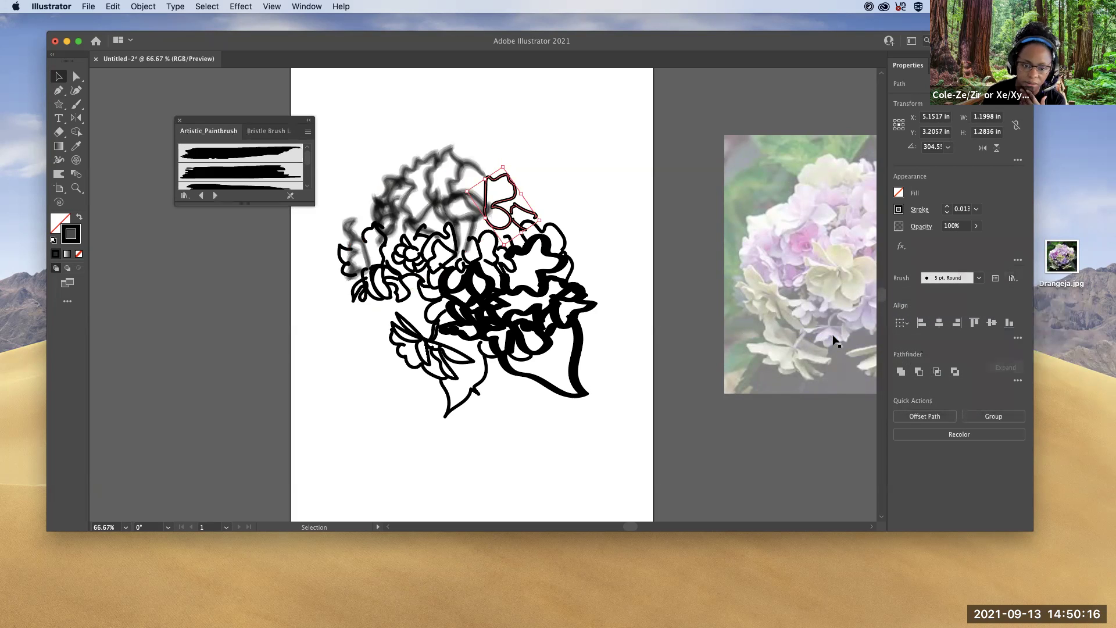
click(256, 173)
click(543, 203)
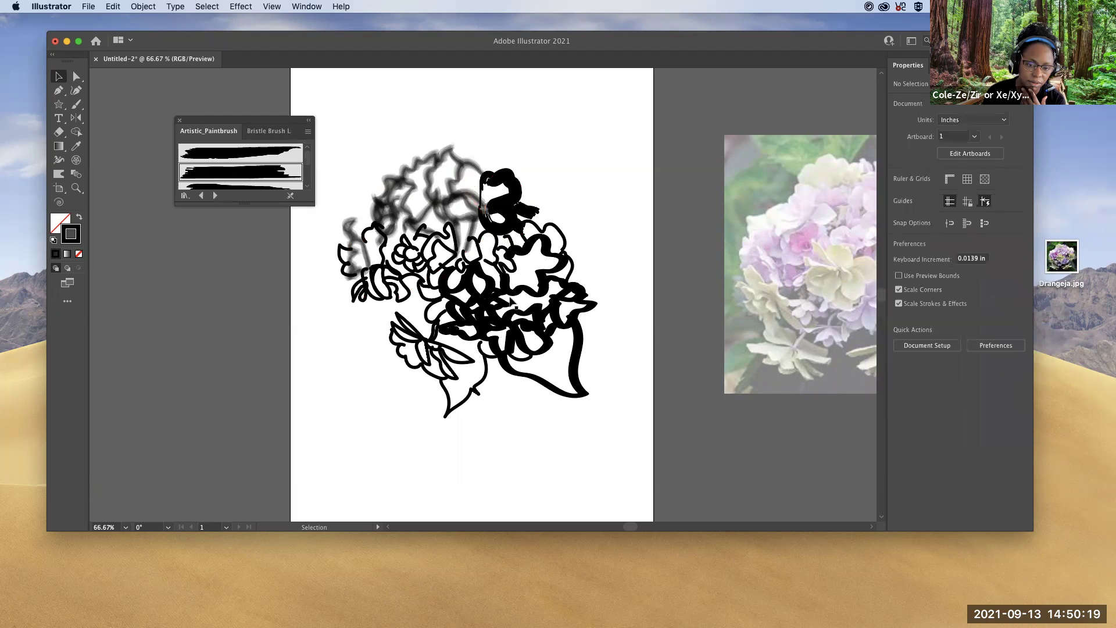
Step: Restyle the left-side petals with Light Wash - Thick from the Artistic_Watercolor library
mouse_move(333, 314)
mouse_down()
mouse_move(398, 306)
mouse_move(435, 261)
mouse_up()
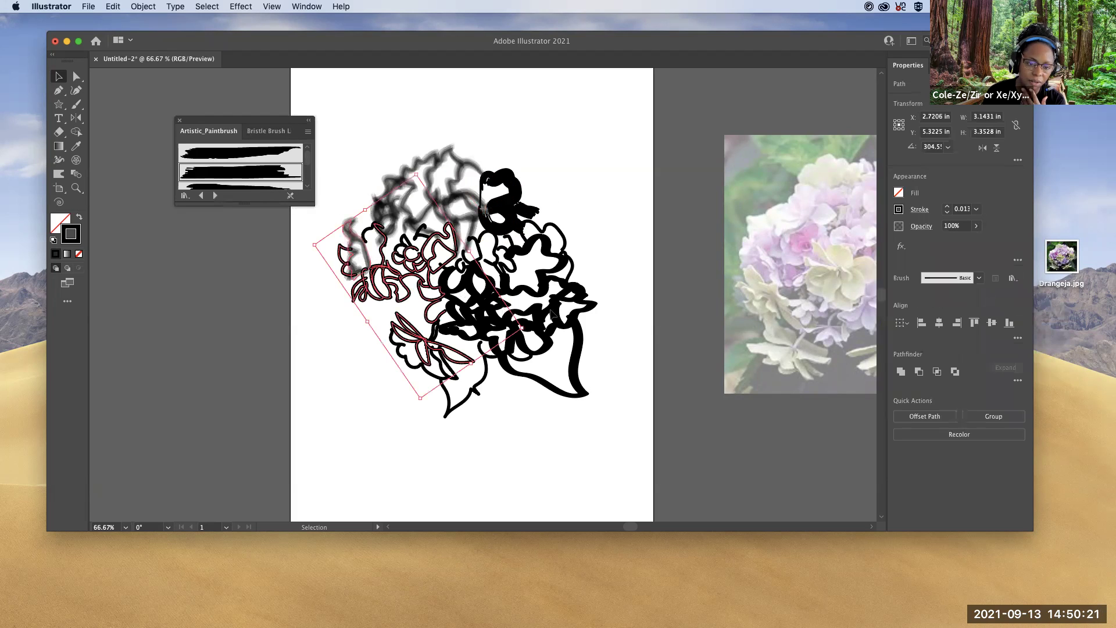
click(979, 278)
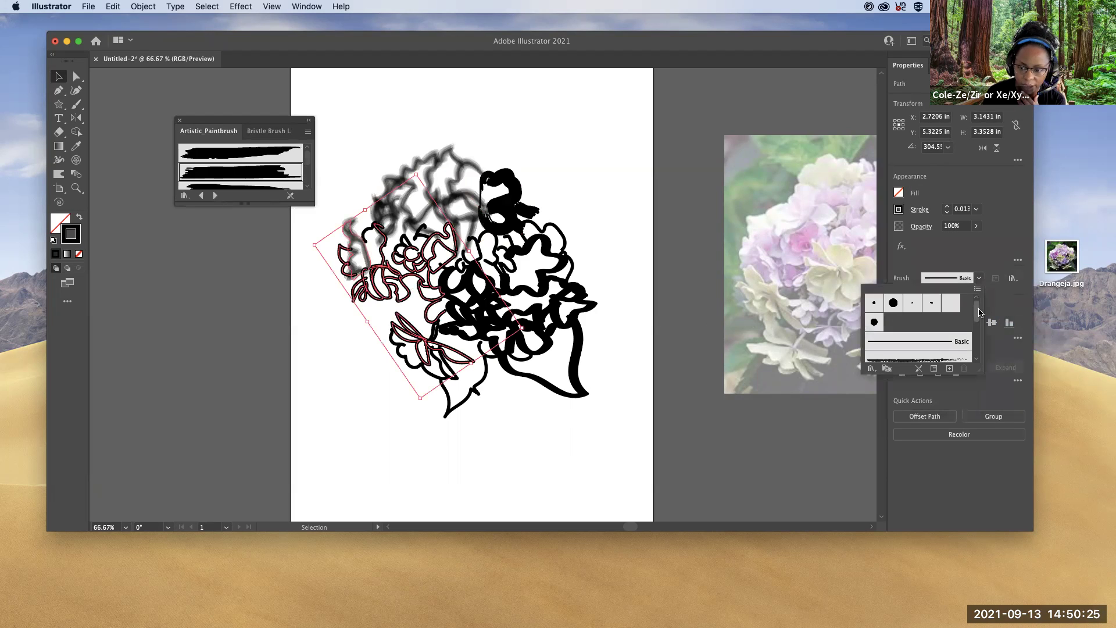
mouse_move(979, 312)
mouse_down()
mouse_move(976, 344)
mouse_move(978, 312)
mouse_up()
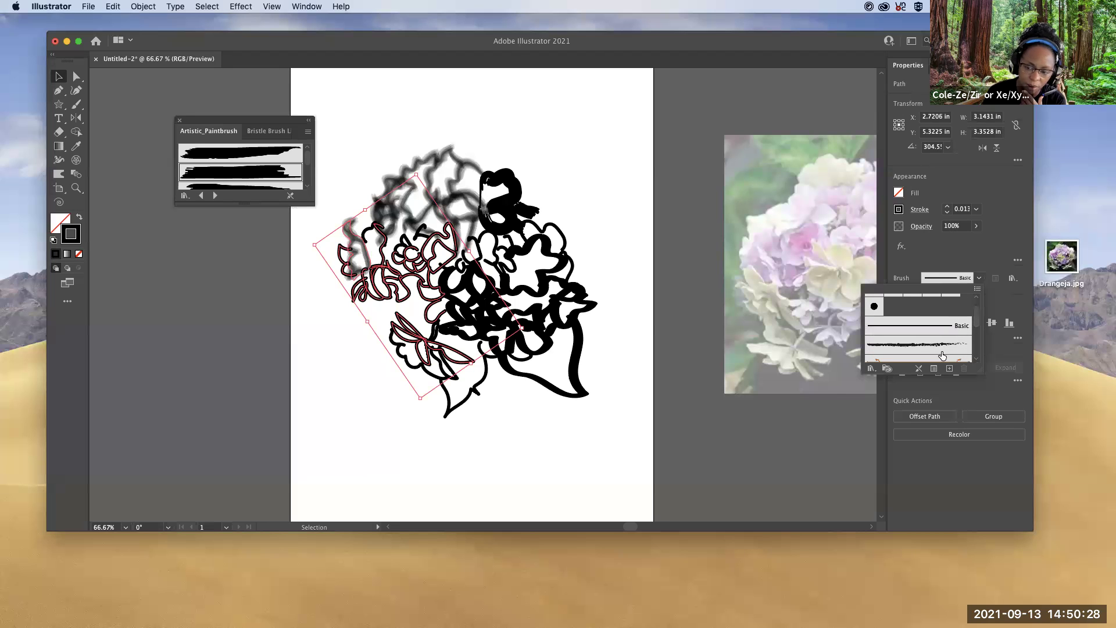
click(872, 370)
mouse_move(896, 410)
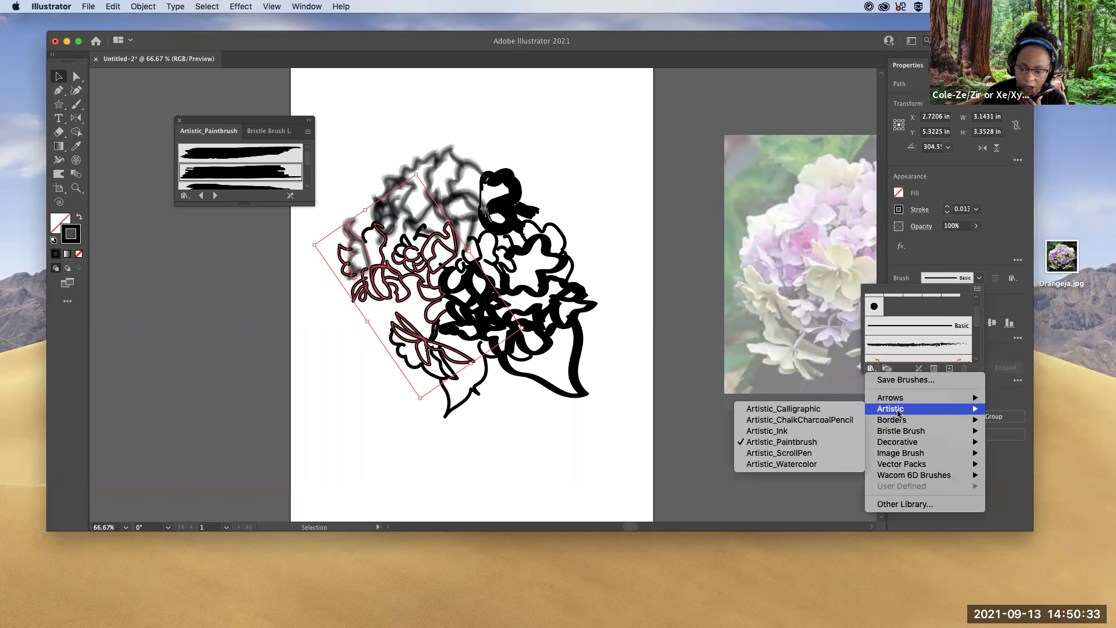
mouse_move(904, 432)
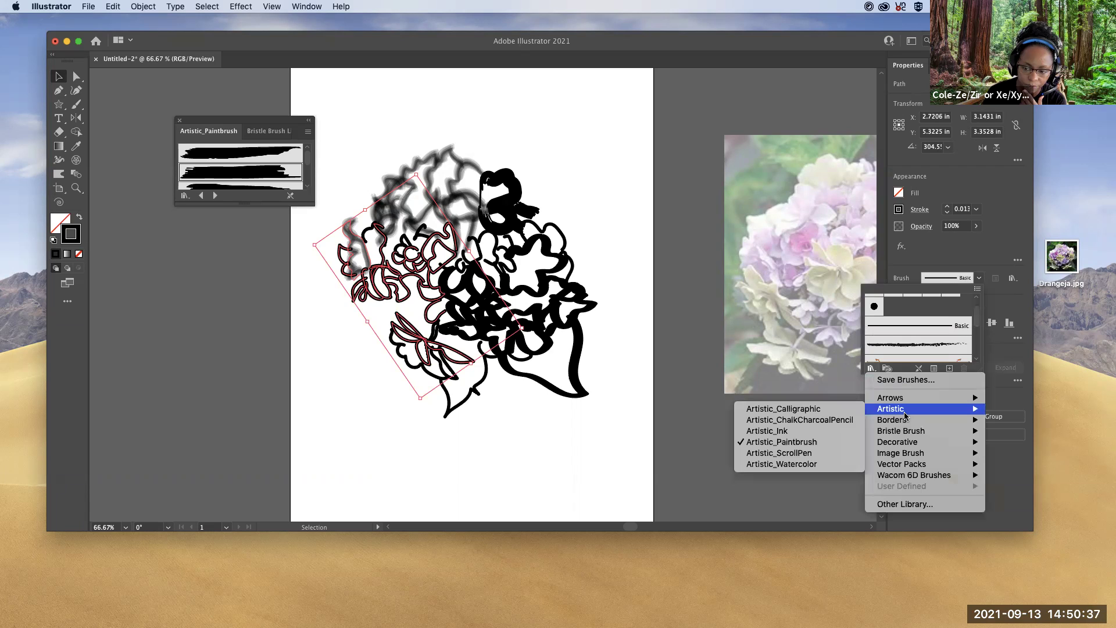
click(814, 464)
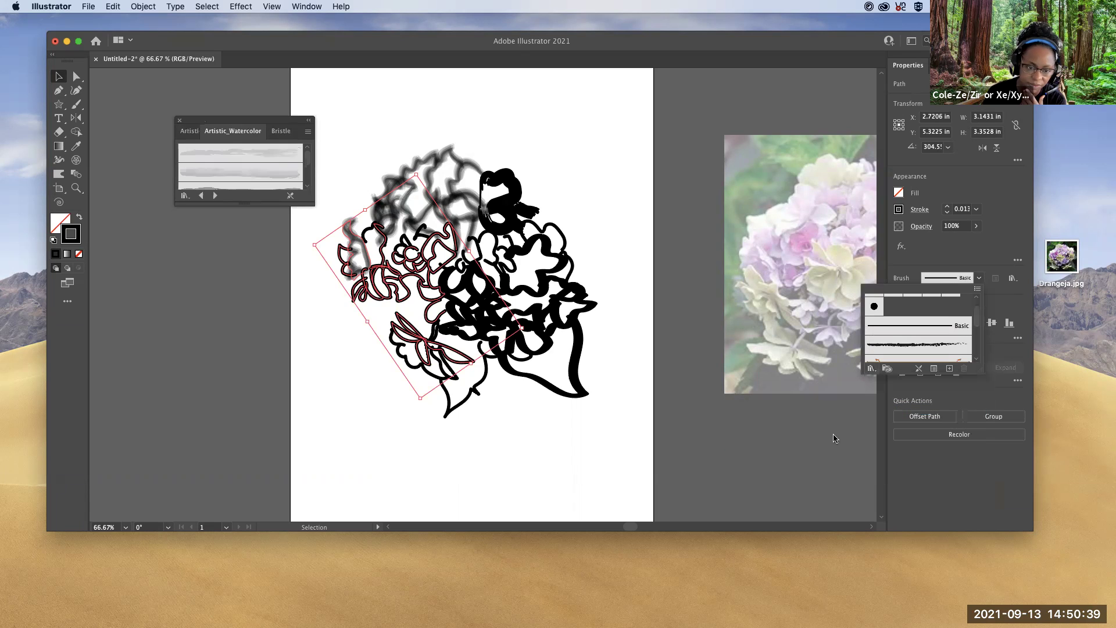
click(281, 179)
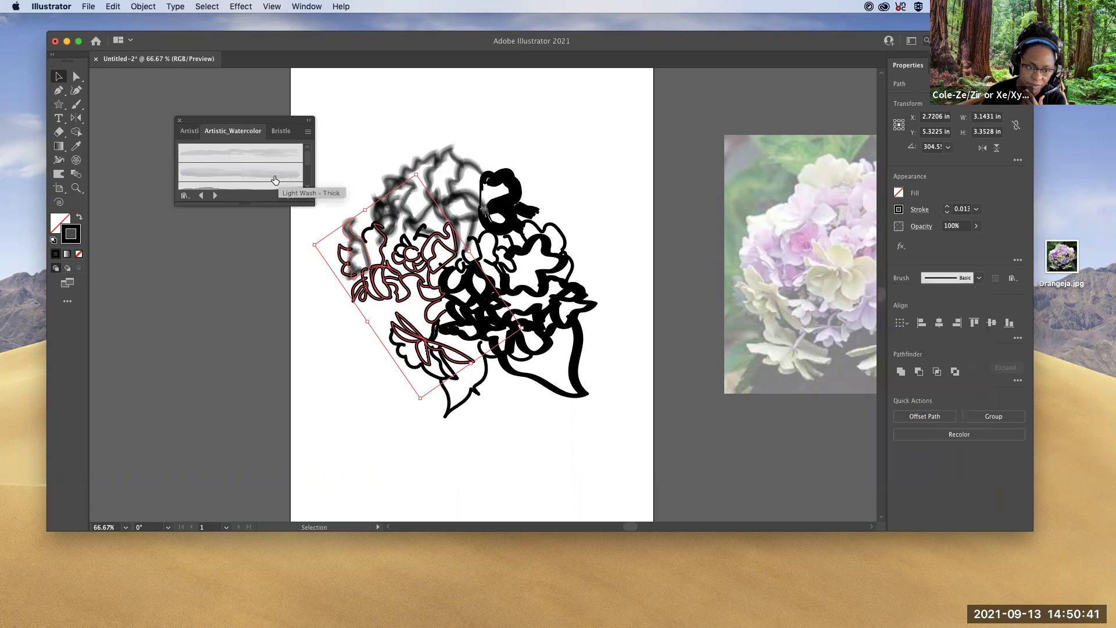
click(281, 174)
click(698, 349)
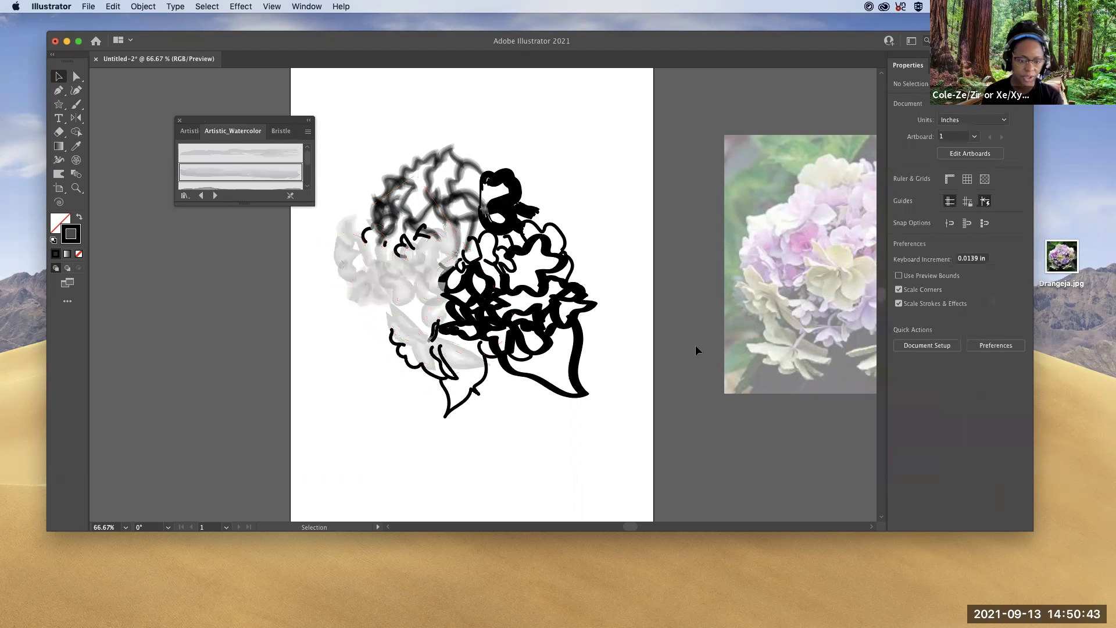
Step: Select every hydrangea path, including black florets and leaves, and apply Light Wash - Thick
drag(633, 410, 349, 150)
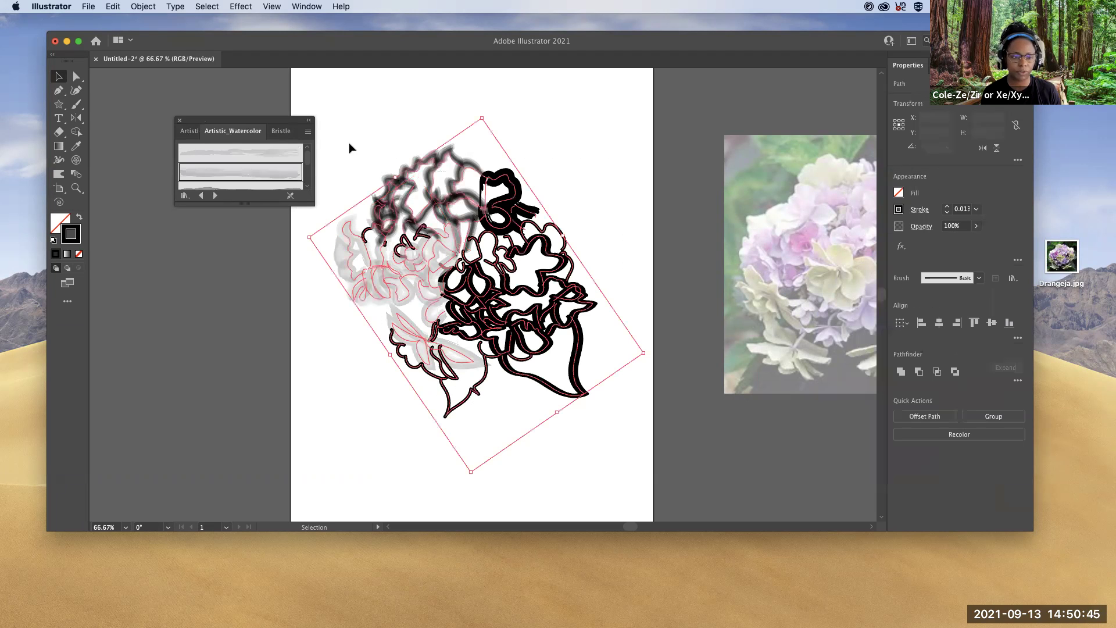
click(254, 174)
click(662, 315)
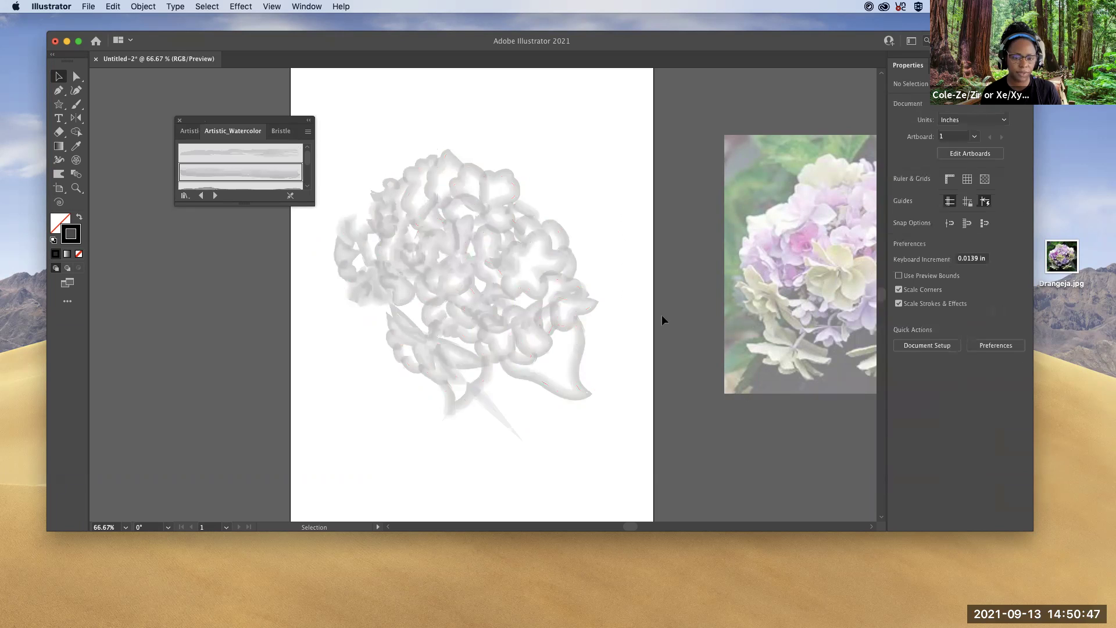